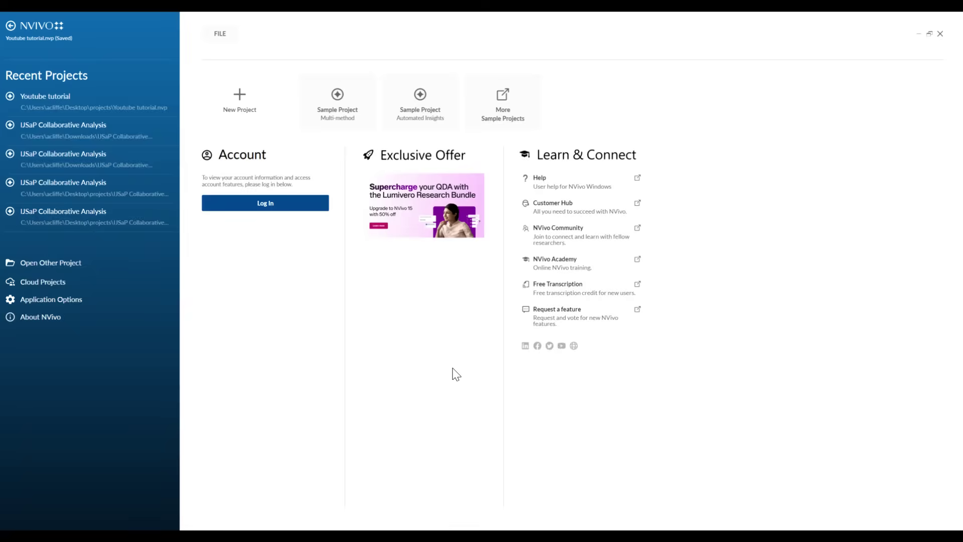
- Create a new project titled 'Tutorial' with English (UK) as its text content language
{"action": "left_click", "coordinate": [246, 106]}
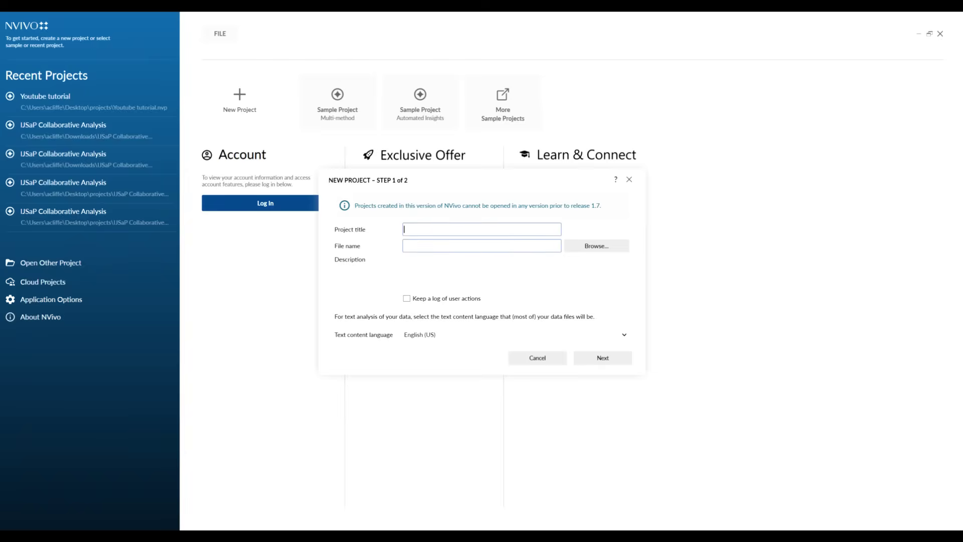
{"action": "type", "text": "Tutorial"}
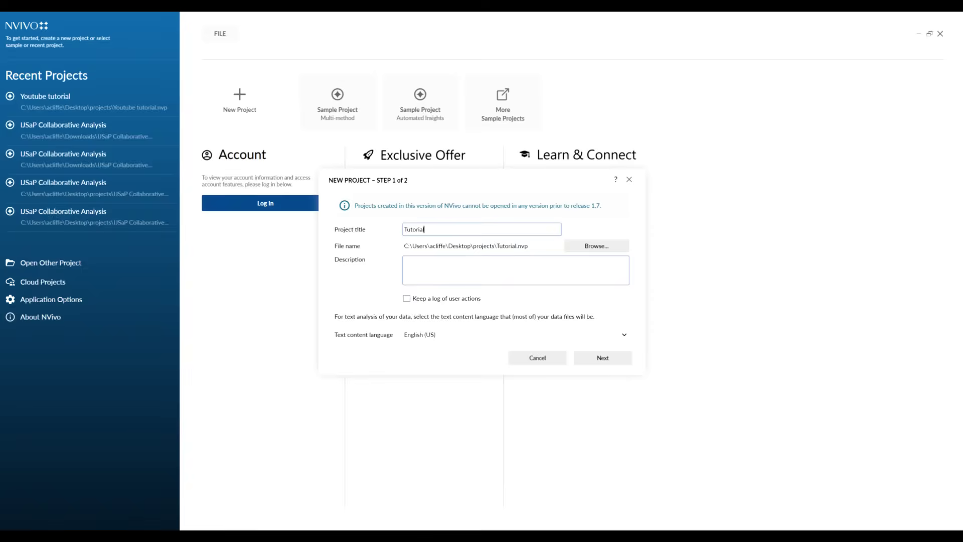
{"action": "left_click", "coordinate": [506, 337]}
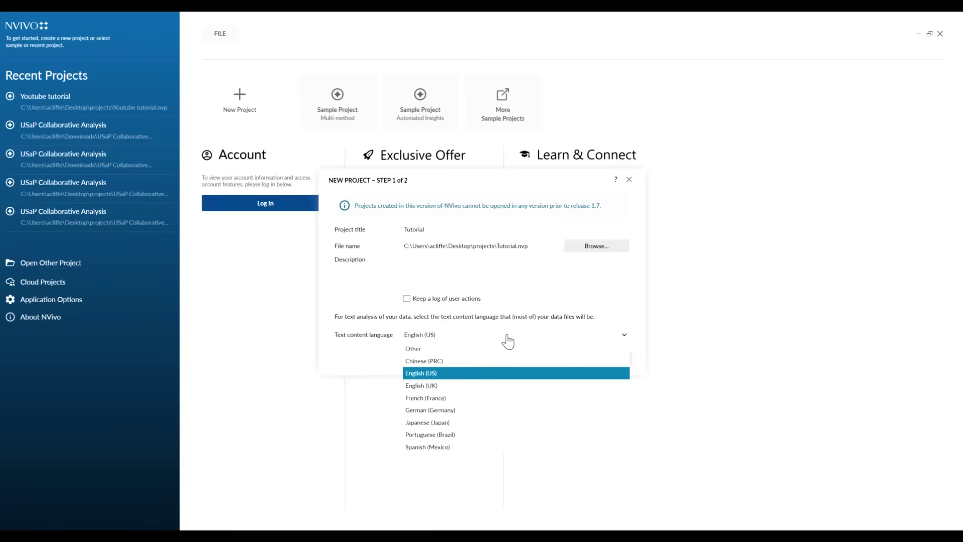
{"action": "left_click", "coordinate": [449, 387]}
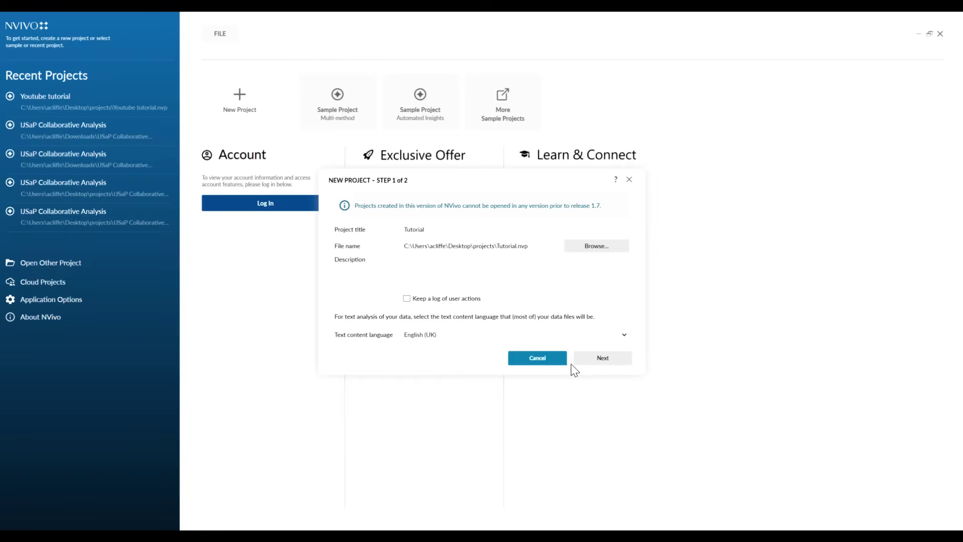
{"action": "left_click", "coordinate": [613, 364]}
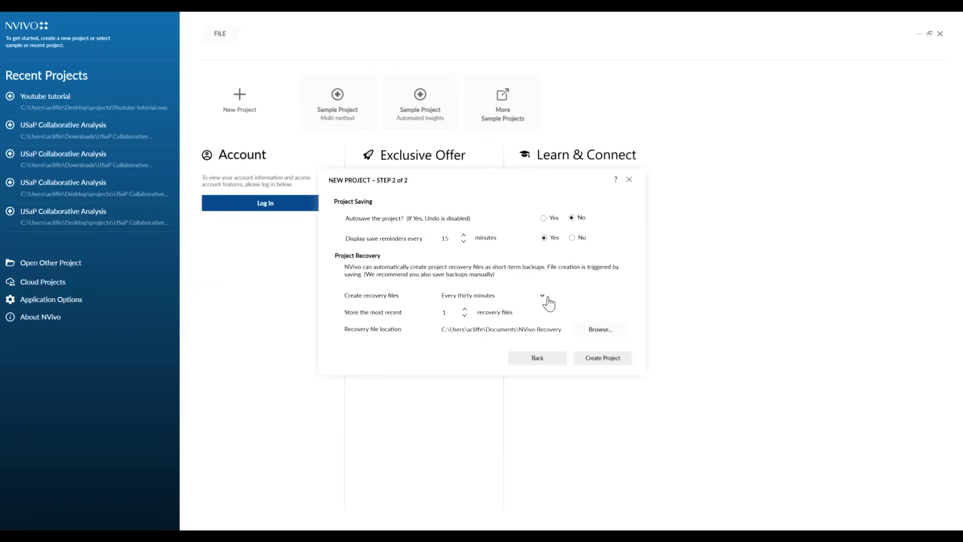
{"action": "left_click", "coordinate": [607, 358]}
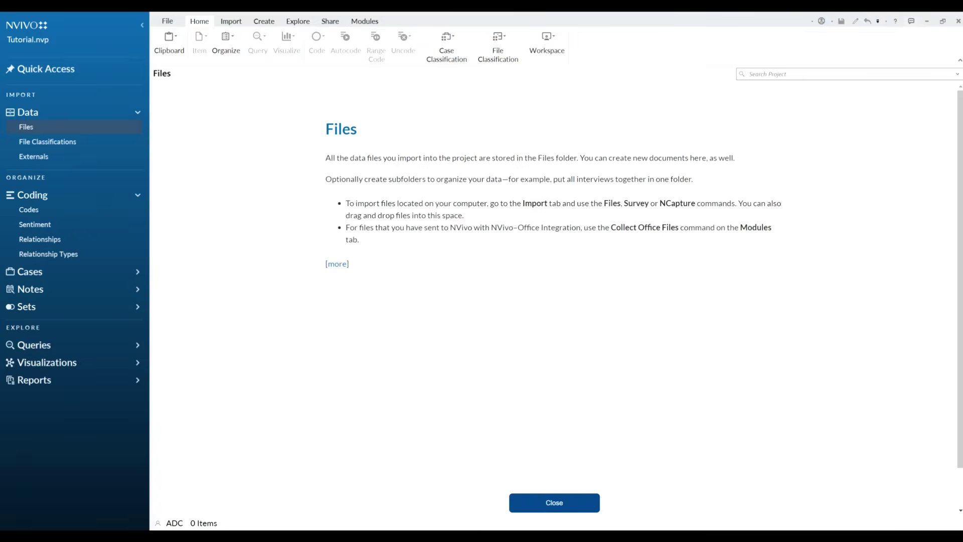
- Dismiss the Files introduction and bring up the Import > Files browser
{"action": "left_click", "coordinate": [554, 505]}
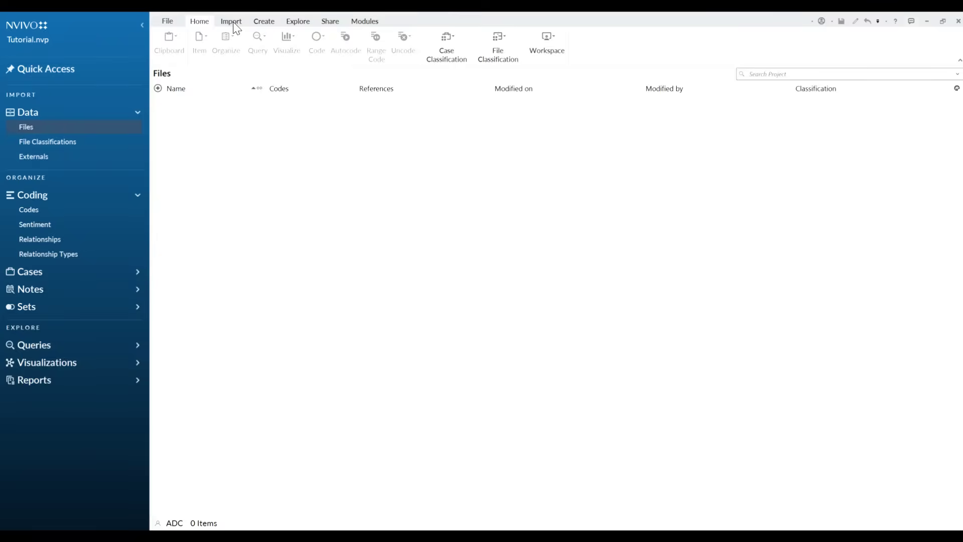
{"action": "left_click", "coordinate": [232, 21]}
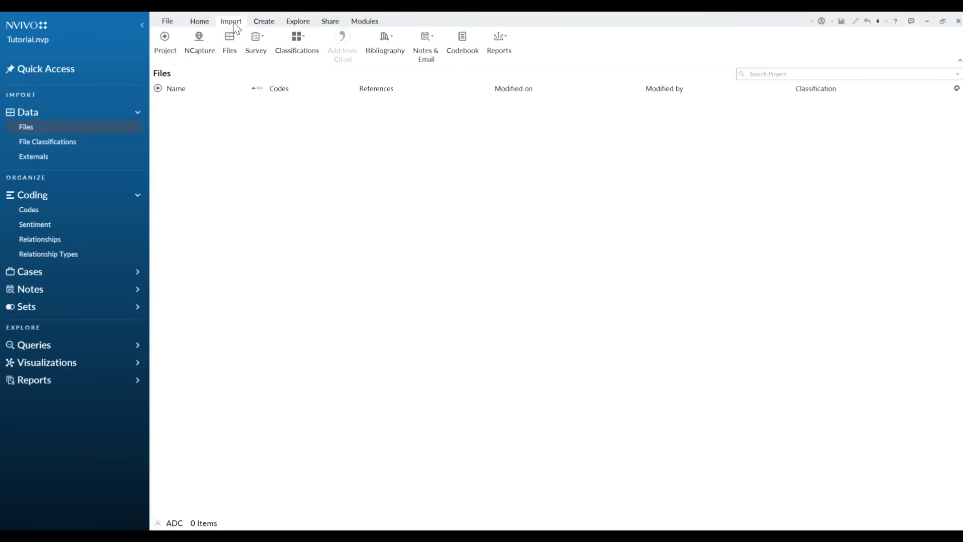
{"action": "left_click", "coordinate": [230, 50]}
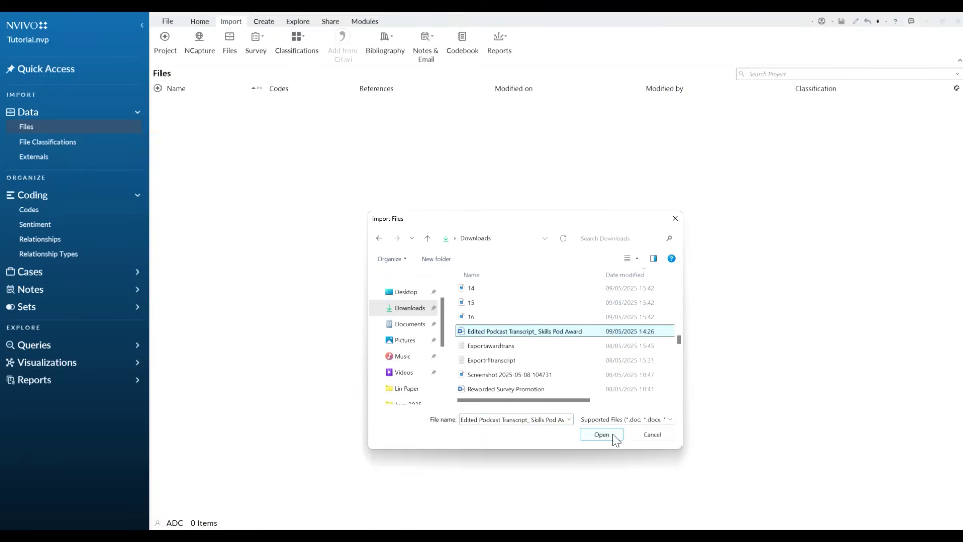
- Import 'Edited Podcast Transcript_ Skills Pod Award' from Downloads, accepting its default document properties
{"action": "left_click", "coordinate": [612, 435]}
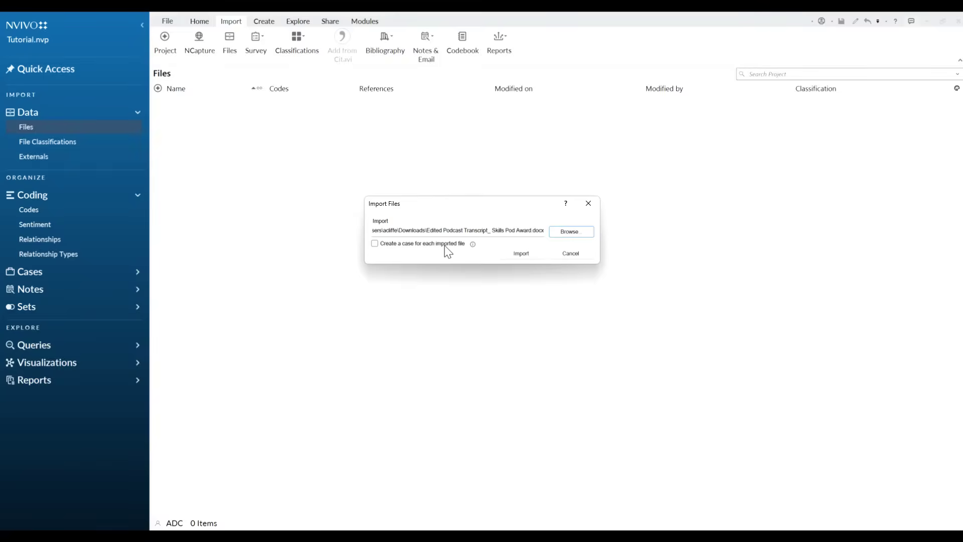
{"action": "left_click", "coordinate": [521, 254]}
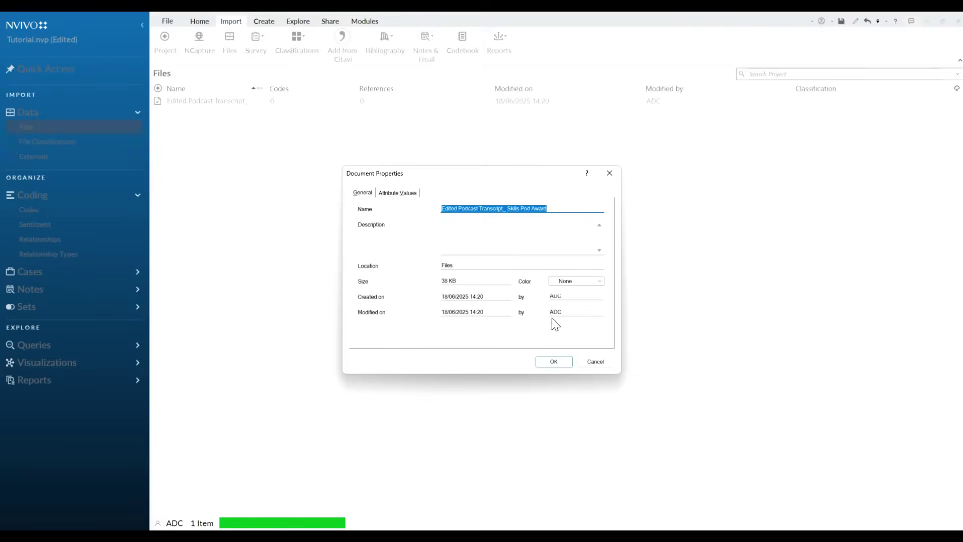
{"action": "left_click", "coordinate": [558, 361]}
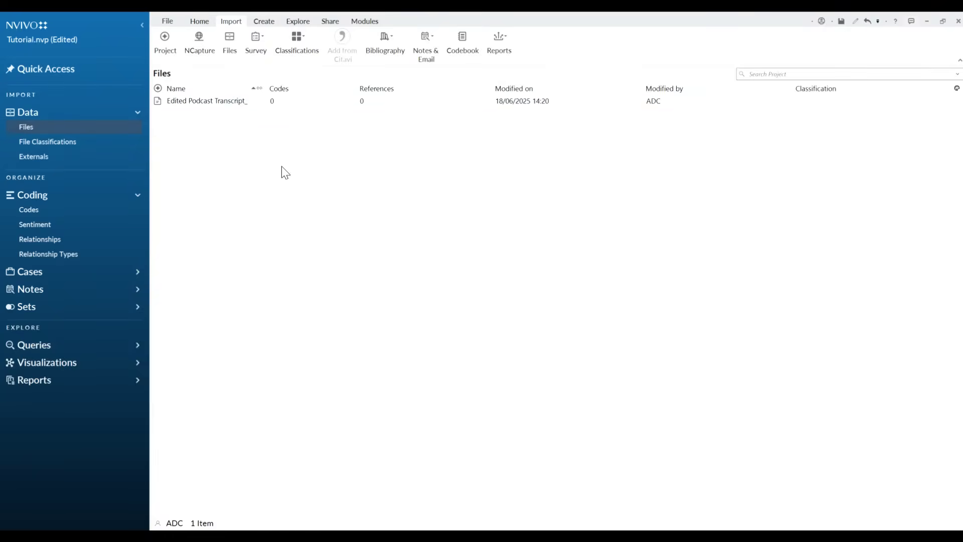
- Open the podcast transcript, skim through it, and show the empty Codes folder beside it
{"action": "double_click", "coordinate": [203, 107]}
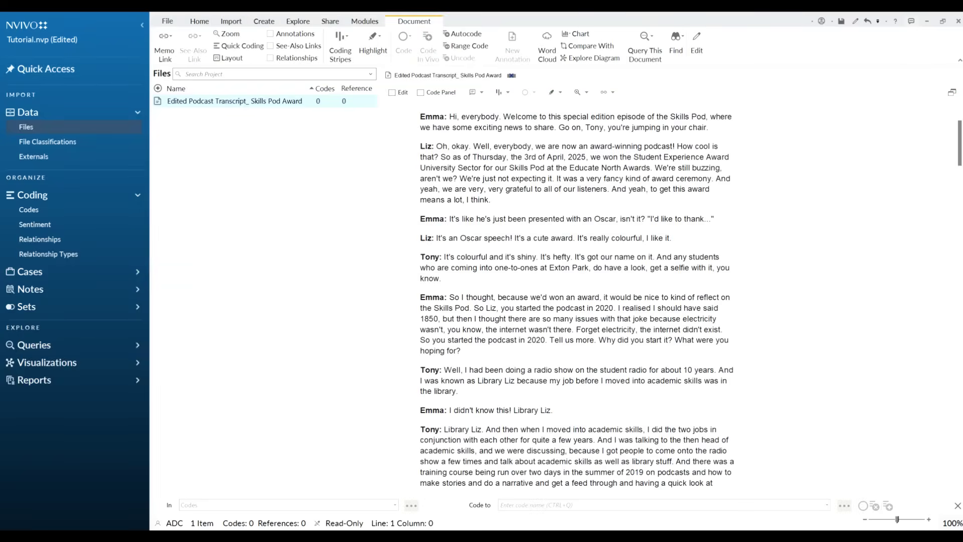
{"action": "scroll", "coordinate": [577, 301], "scroll_direction": "down", "scroll_amount": 5}
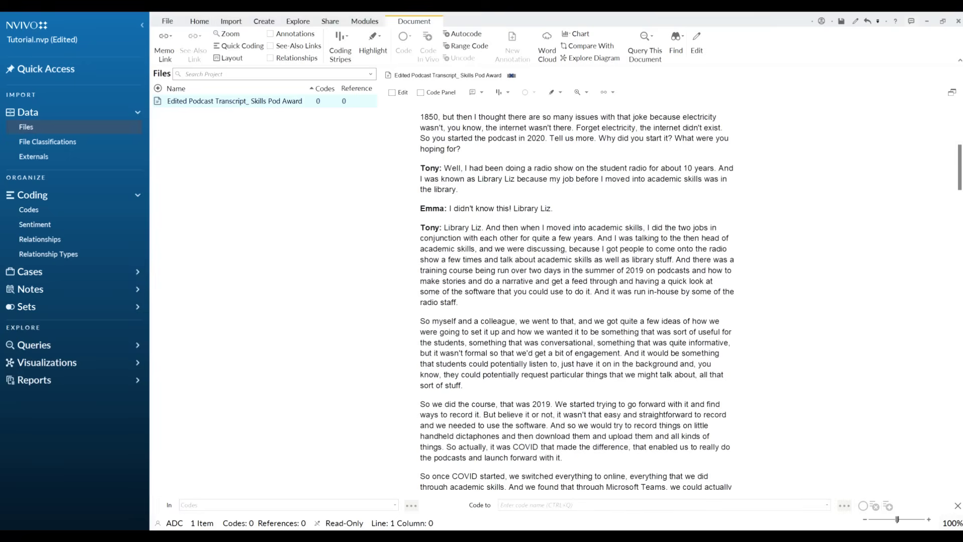
{"action": "scroll", "coordinate": [577, 301], "scroll_direction": "down", "scroll_amount": 10}
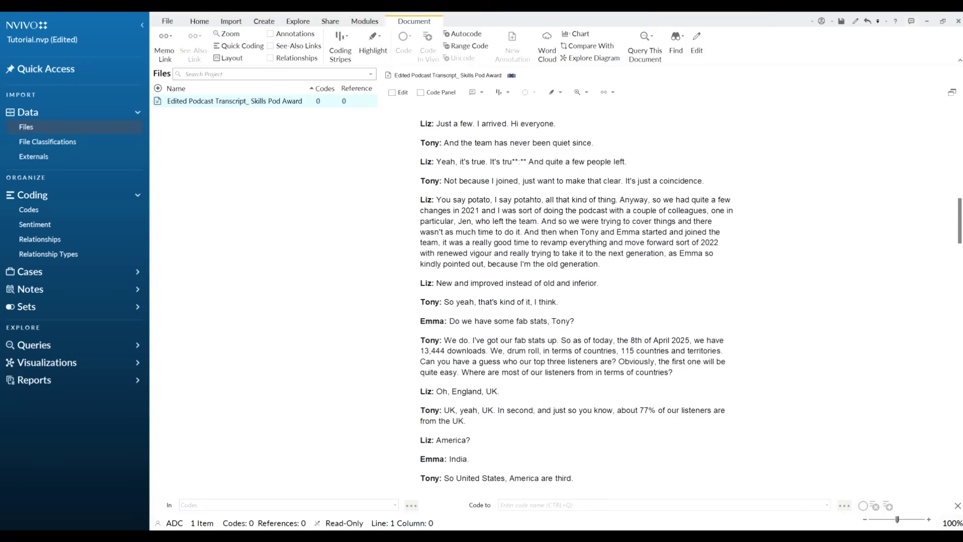
{"action": "scroll", "coordinate": [577, 301], "scroll_direction": "up", "scroll_amount": 5}
{"action": "scroll", "coordinate": [577, 301], "scroll_direction": "up", "scroll_amount": 10}
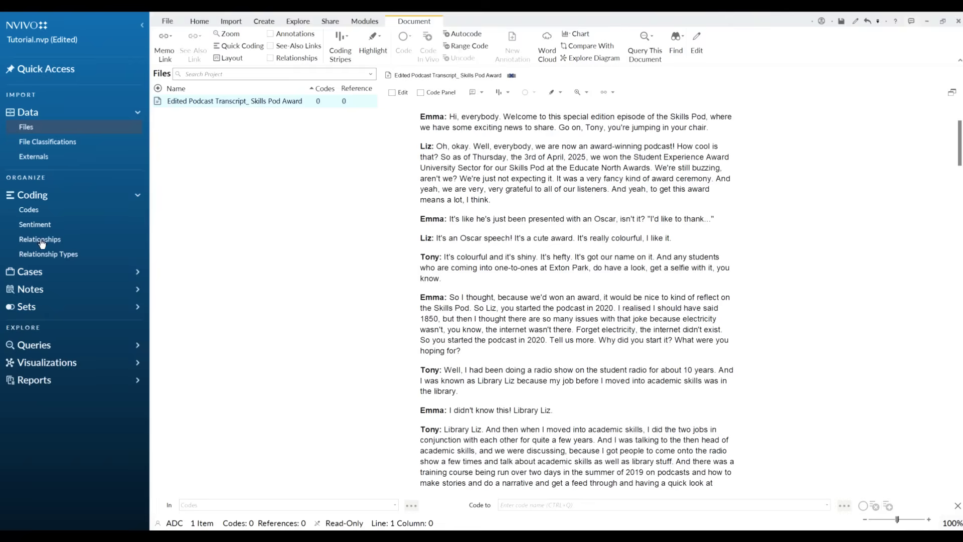
{"action": "left_click", "coordinate": [36, 214]}
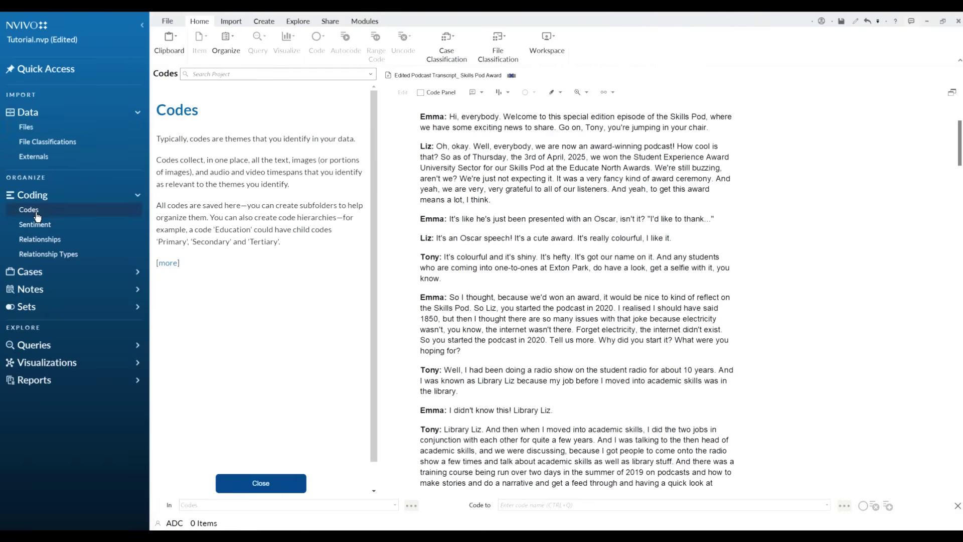
{"action": "left_click", "coordinate": [272, 484]}
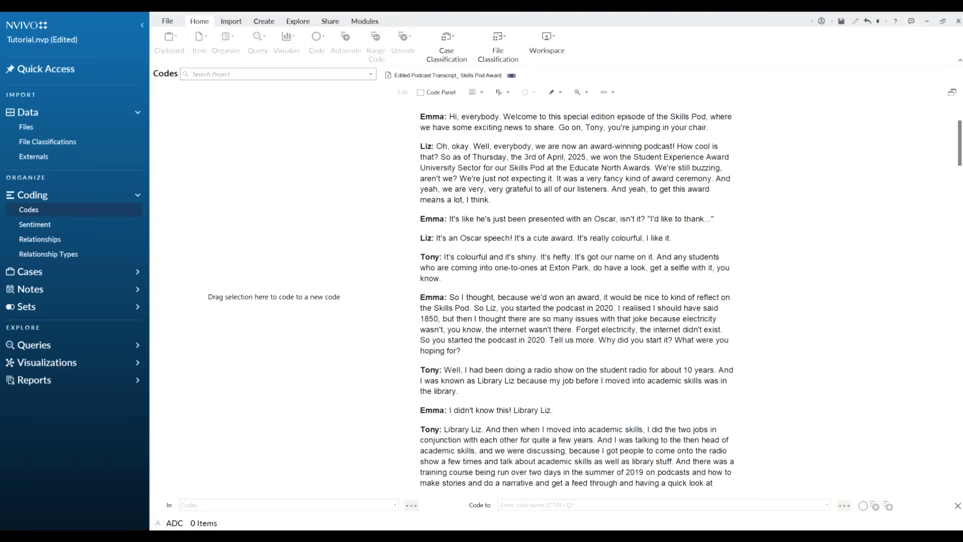
- Code 'Well, everybody, we are now an award-winning podcast!' to a new code 'mention of award' with a pasted description
{"action": "left_click_drag", "start_coordinate": [675, 146], "coordinate": [473, 146]}
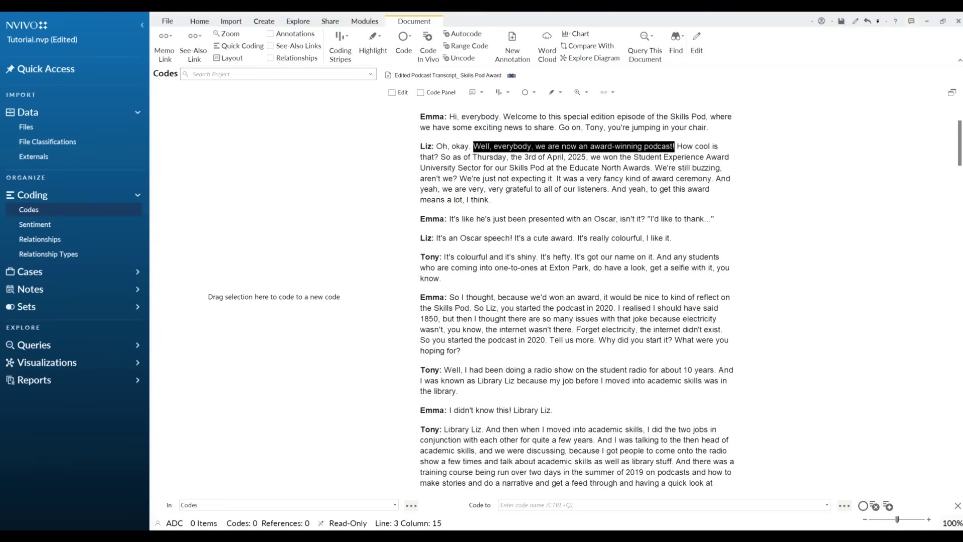
{"action": "left_click_drag", "start_coordinate": [551, 148], "coordinate": [259, 251]}
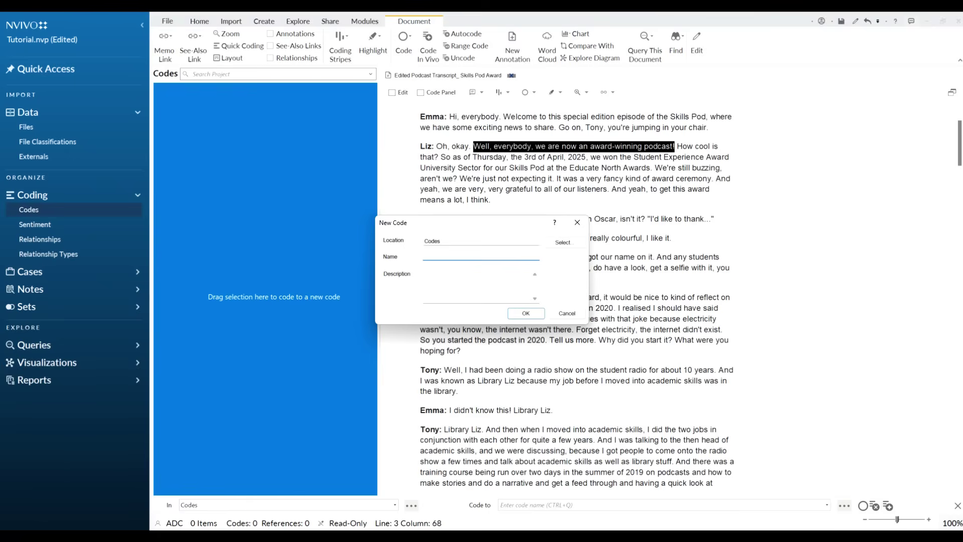
{"action": "type", "text": "Awa"}
{"action": "key", "text": "BackSpace"}
{"action": "key", "text": "BackSpace"}
{"action": "key", "text": "BackSpace"}
{"action": "type", "text": "mention of award"}
{"action": "left_click", "coordinate": [424, 274]}
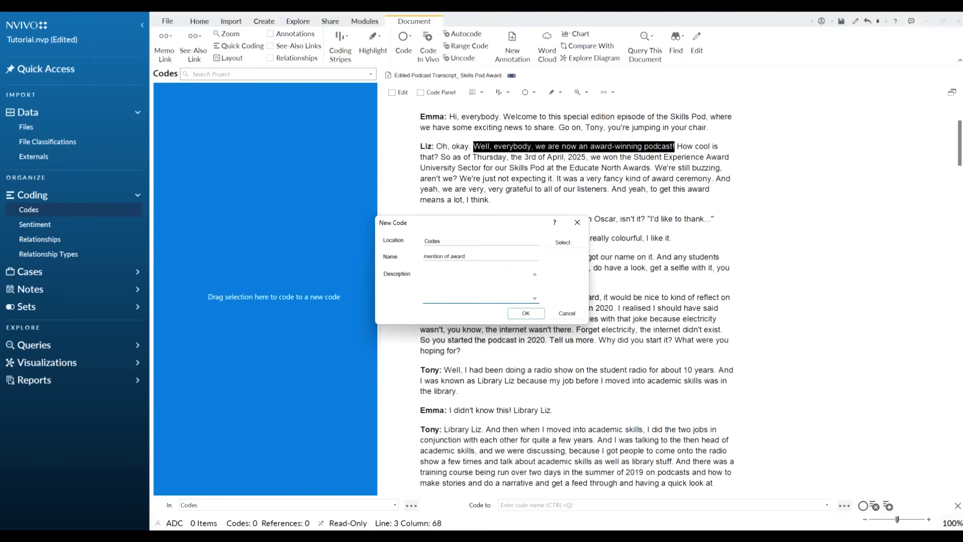
{"action": "type", "text": "Anytime a participant mentions the award"}
{"action": "left_click", "coordinate": [526, 314]}
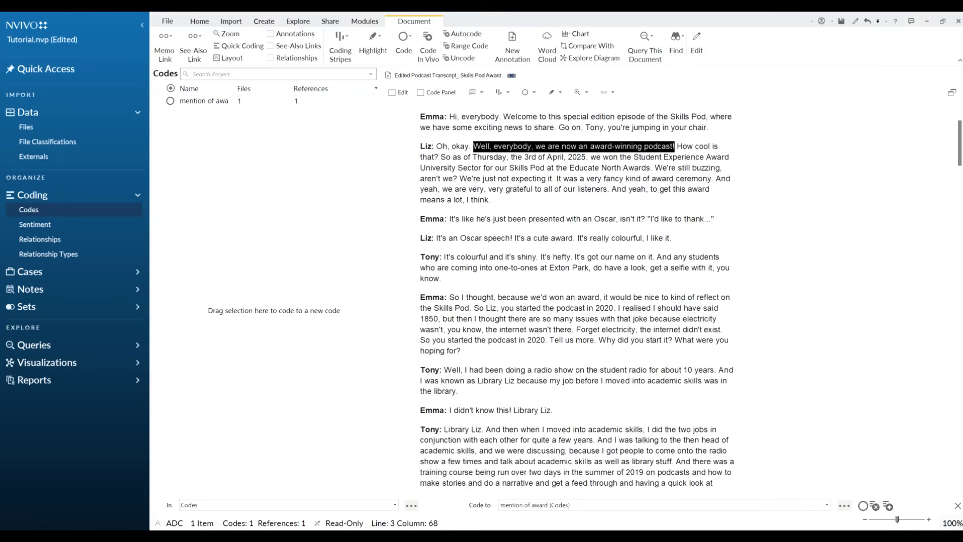
{"action": "left_click_drag", "start_coordinate": [591, 157], "coordinate": [252, 106]}
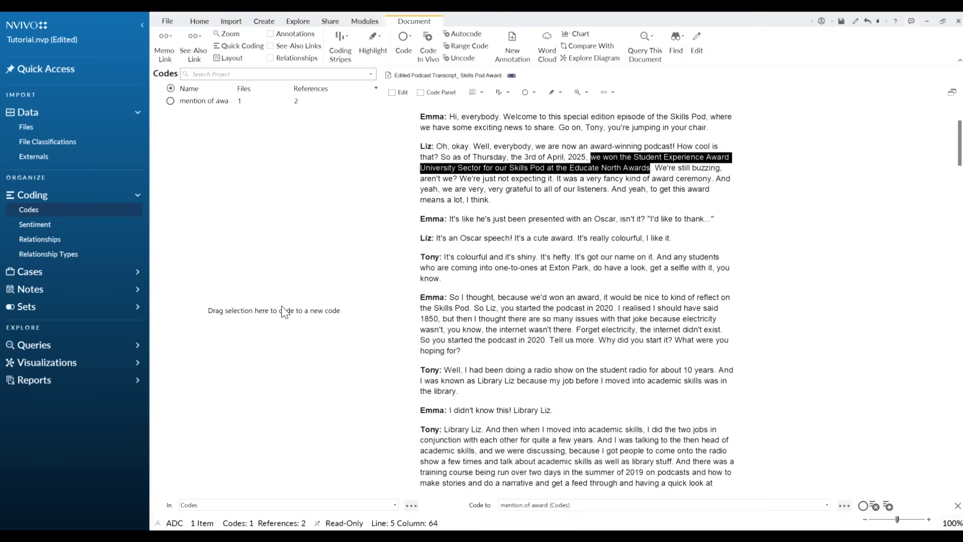
- Create the code 'History of the Podcast' described as 'Anything related to how the podcast came about'
{"action": "right_click", "coordinate": [255, 266]}
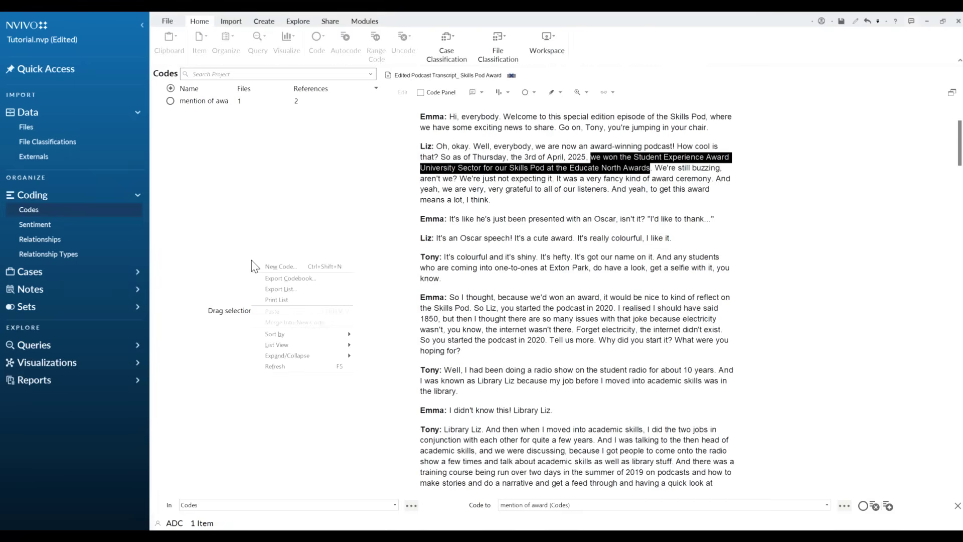
{"action": "left_click", "coordinate": [278, 269]}
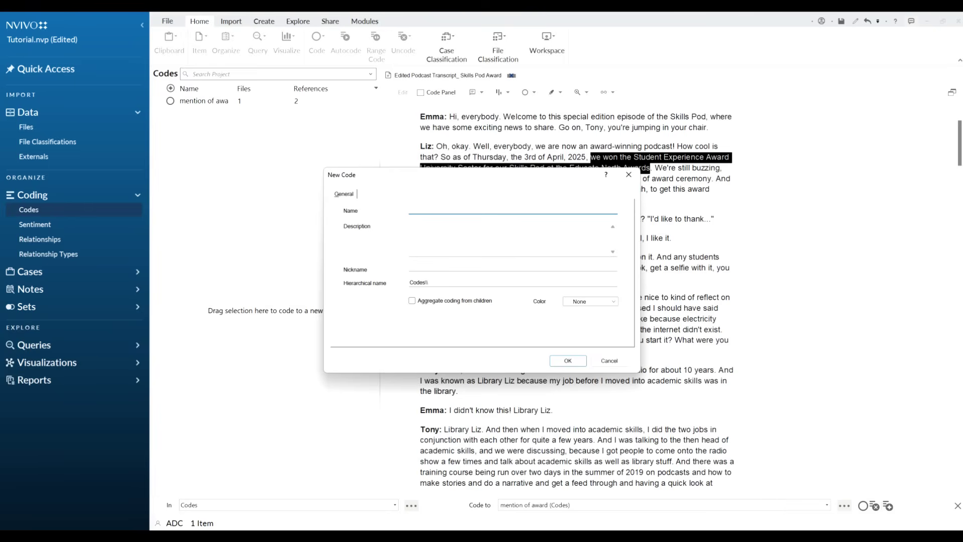
{"action": "type", "text": "Hisotry of t"}
{"action": "key", "text": "BackSpace"}
{"action": "key", "text": "BackSpace"}
{"action": "key", "text": "BackSpace"}
{"action": "key", "text": "BackSpace"}
{"action": "key", "text": "BackSpace"}
{"action": "key", "text": "BackSpace"}
{"action": "key", "text": "BackSpace"}
{"action": "key", "text": "BackSpace"}
{"action": "key", "text": "BackSpace"}
{"action": "key", "text": "BackSpace"}
{"action": "type", "text": "istory of the Podsc"}
{"action": "key", "text": "BackSpace"}
{"action": "key", "text": "BackSpace"}
{"action": "type", "text": "cas"}
{"action": "left_click", "coordinate": [411, 225]}
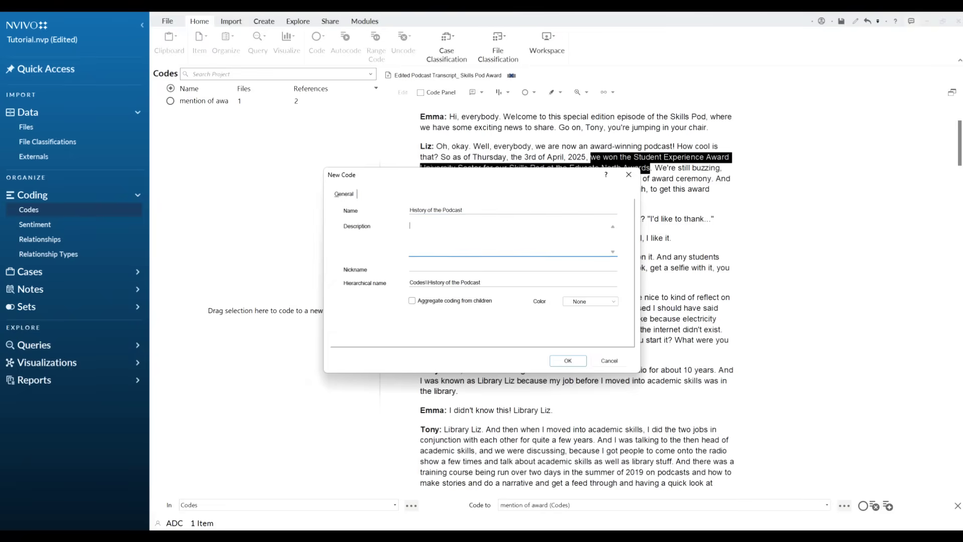
{"action": "type", "text": "Anything related to how the podcast came about"}
{"action": "left_click", "coordinate": [568, 361]}
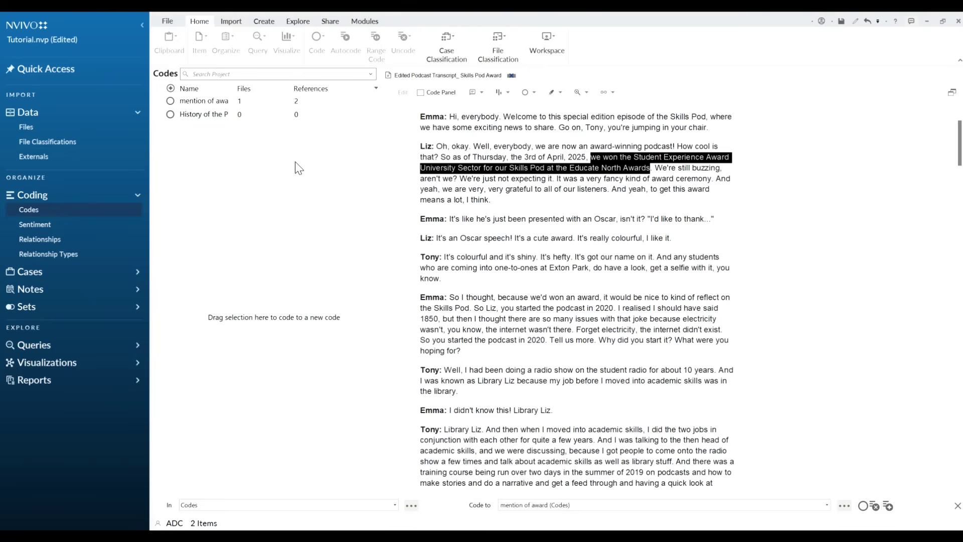
- Code the sentence about starting the podcast in 2020 to History of the Podcast
{"action": "scroll", "coordinate": [577, 299], "scroll_direction": "down", "scroll_amount": 3}
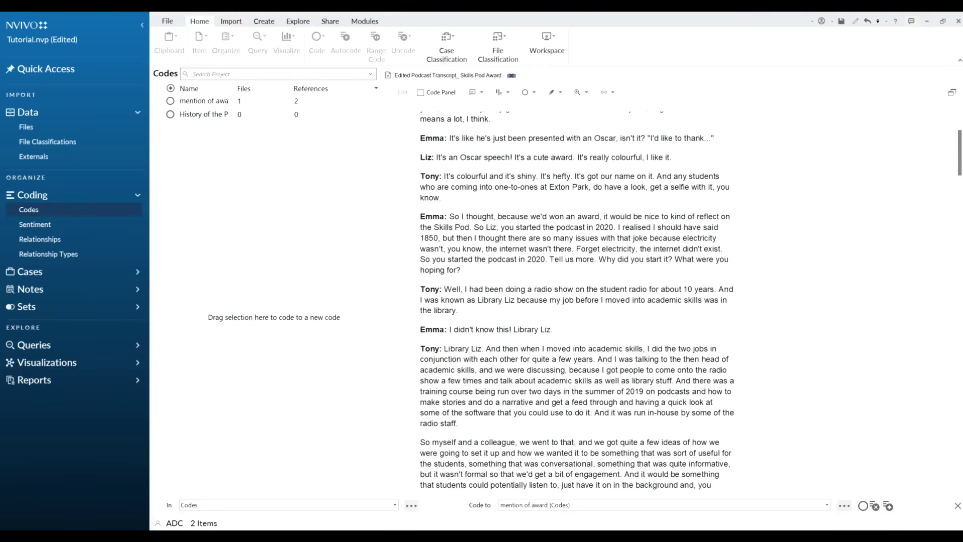
{"action": "left_click_drag", "start_coordinate": [474, 228], "coordinate": [613, 228]}
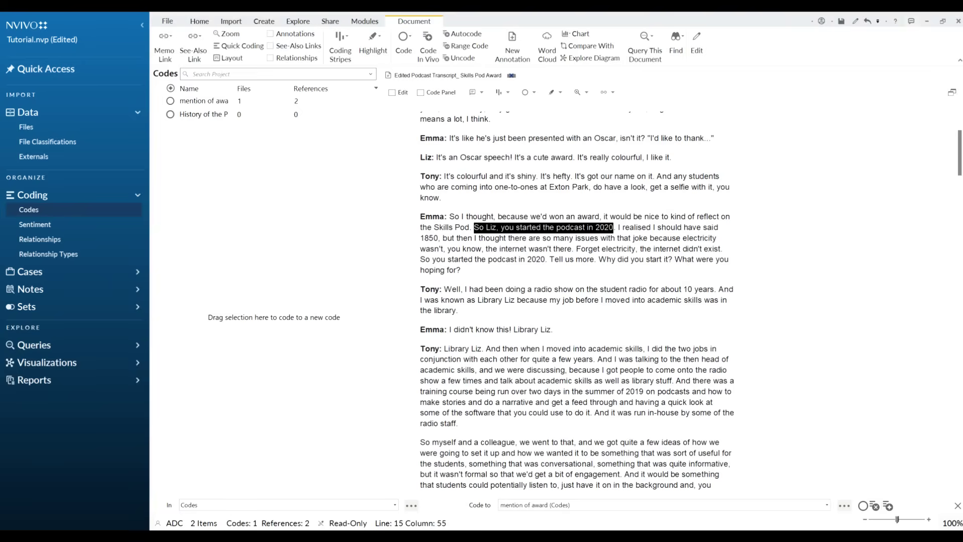
{"action": "left_click_drag", "start_coordinate": [567, 227], "coordinate": [230, 117]}
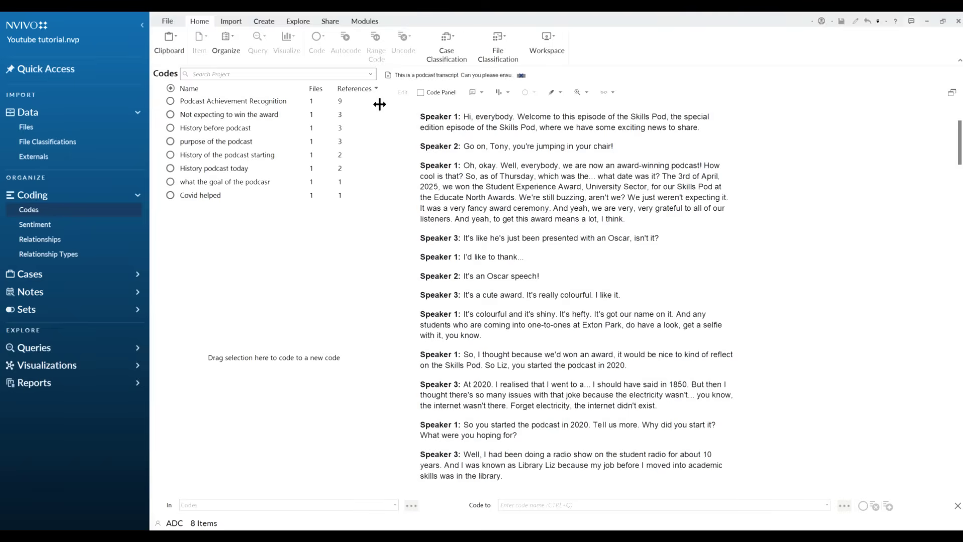
- Drag the Codes list splitter right so full code names and reference counts are visible
{"action": "left_click_drag", "start_coordinate": [378, 101], "coordinate": [448, 110]}
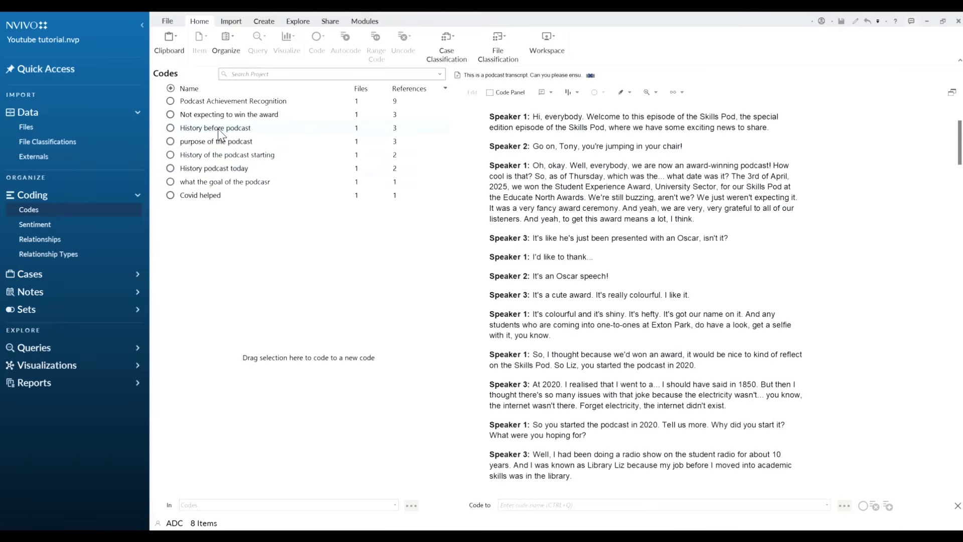
- Cut 'History of the podcast starting' and merge it into 'History before podcast' with default options
{"action": "right_click", "coordinate": [233, 157]}
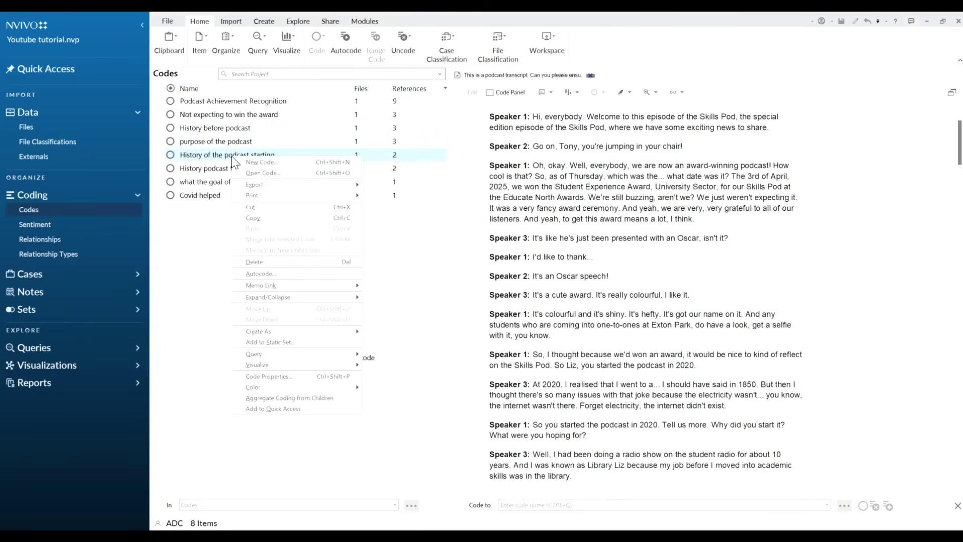
{"action": "left_click", "coordinate": [278, 211]}
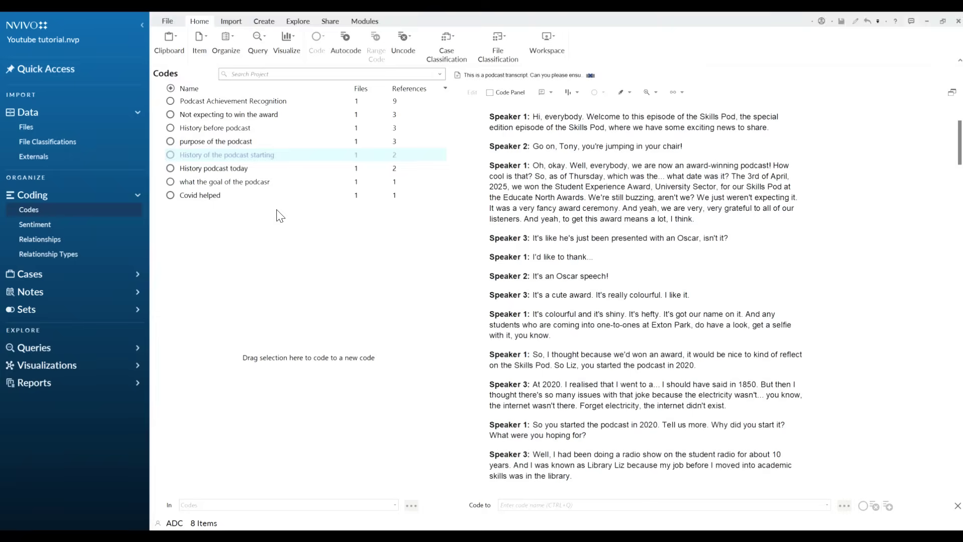
{"action": "left_click", "coordinate": [219, 131]}
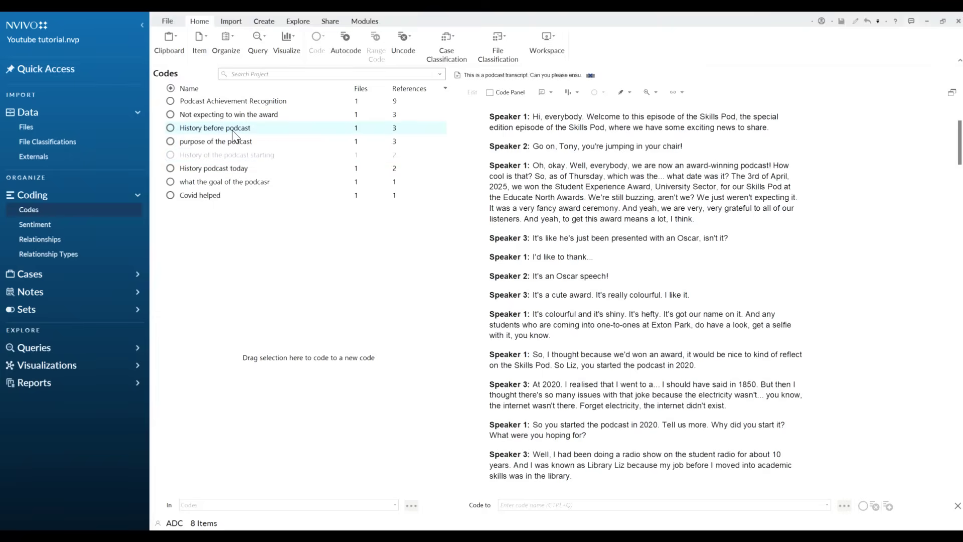
{"action": "right_click", "coordinate": [233, 132]}
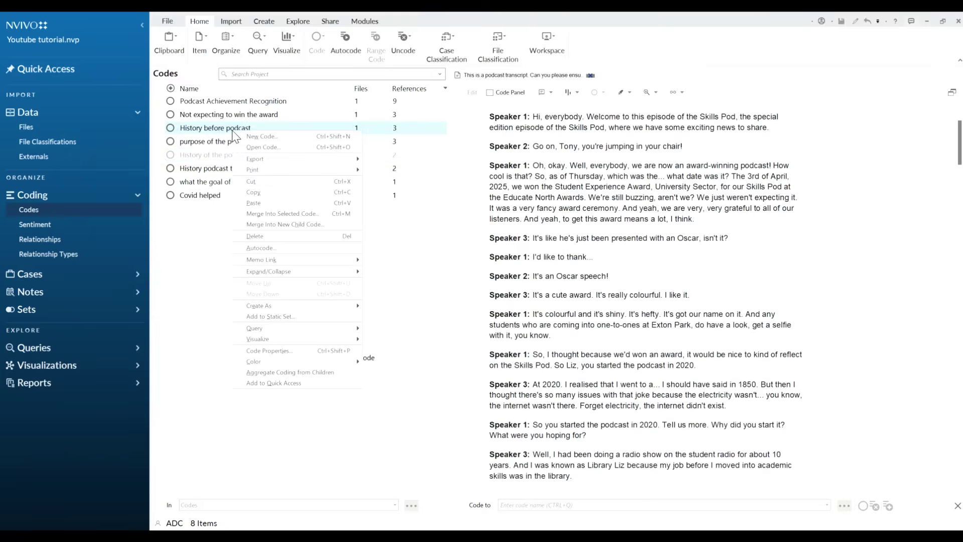
{"action": "left_click", "coordinate": [279, 214]}
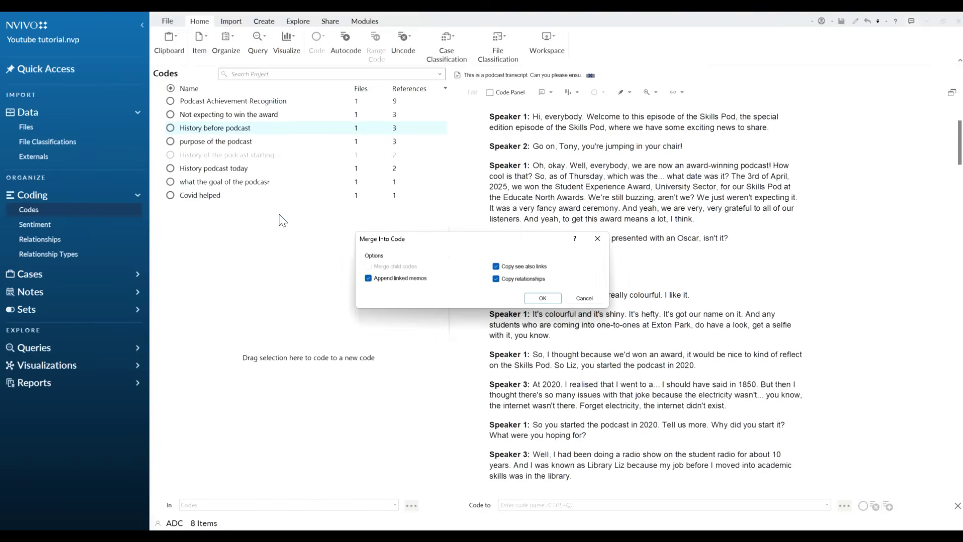
{"action": "left_click", "coordinate": [542, 298]}
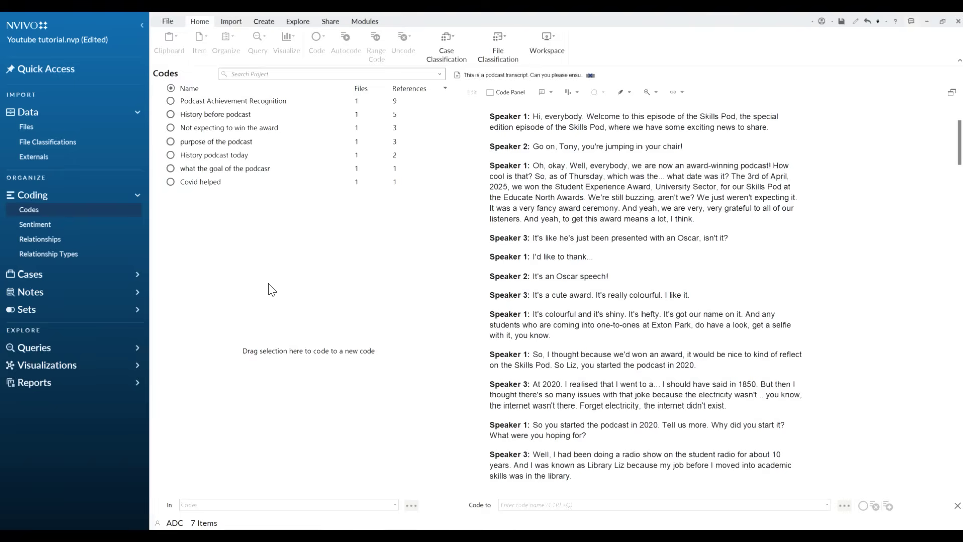
- Create 'Theme History of the Podcast', described as how the podcast occurred, aggregating coding from children
{"action": "right_click", "coordinate": [261, 332]}
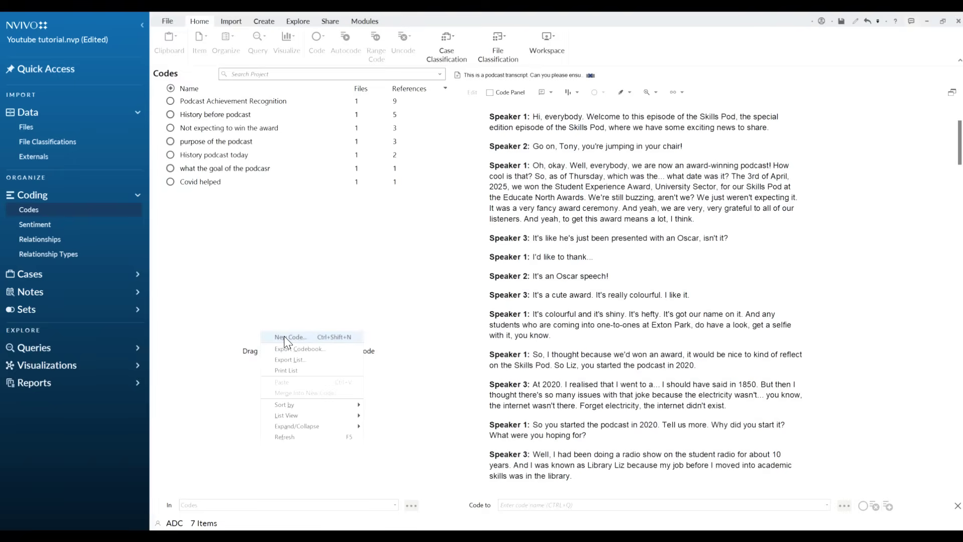
{"action": "left_click", "coordinate": [285, 338]}
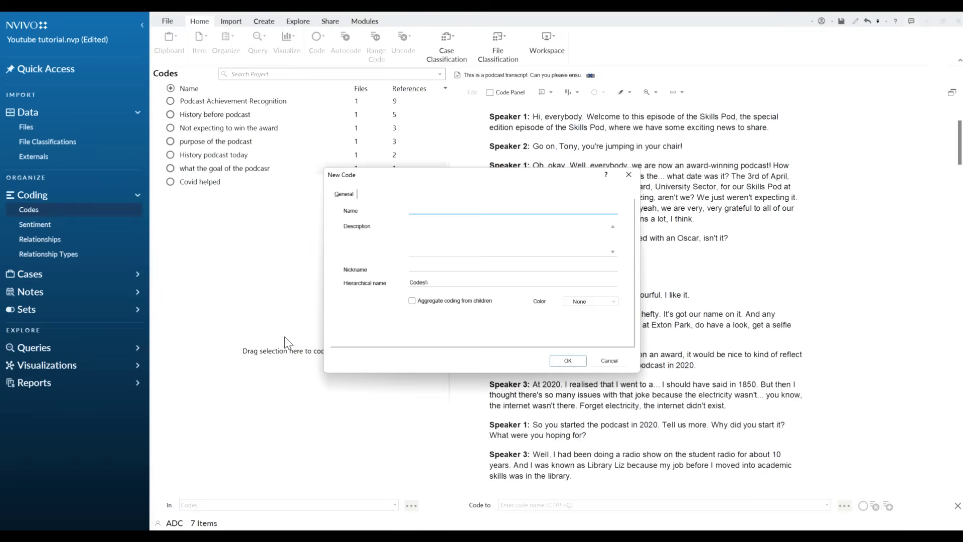
{"action": "type", "text": "Theme History of the Podcast"}
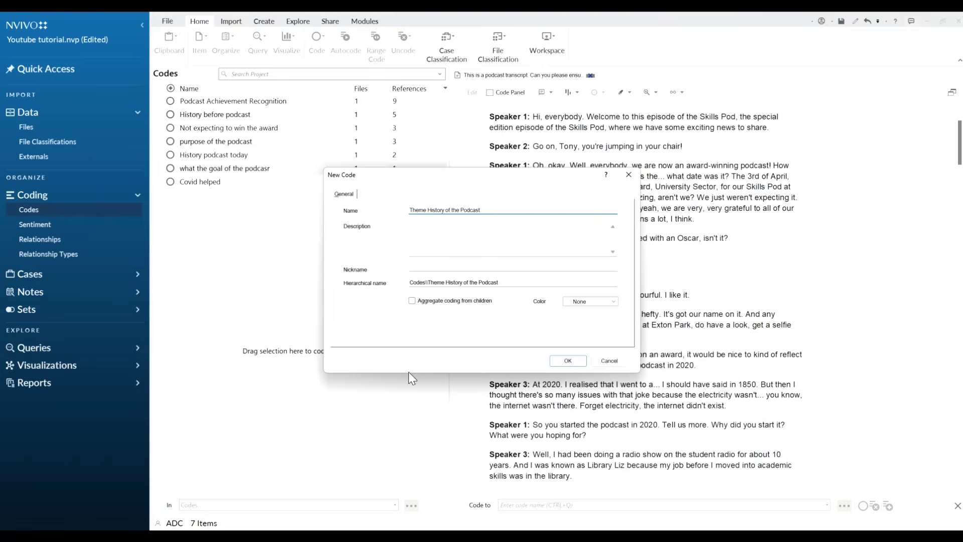
{"action": "key", "text": "Tab"}
{"action": "type", "text": "This theme is related to how the podcast occured"}
{"action": "left_click", "coordinate": [412, 301]}
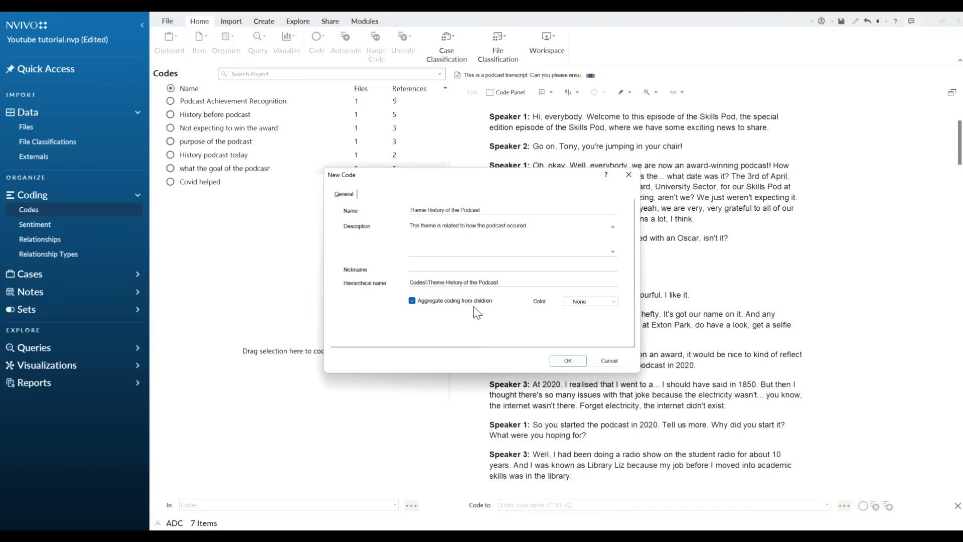
{"action": "left_click", "coordinate": [568, 360]}
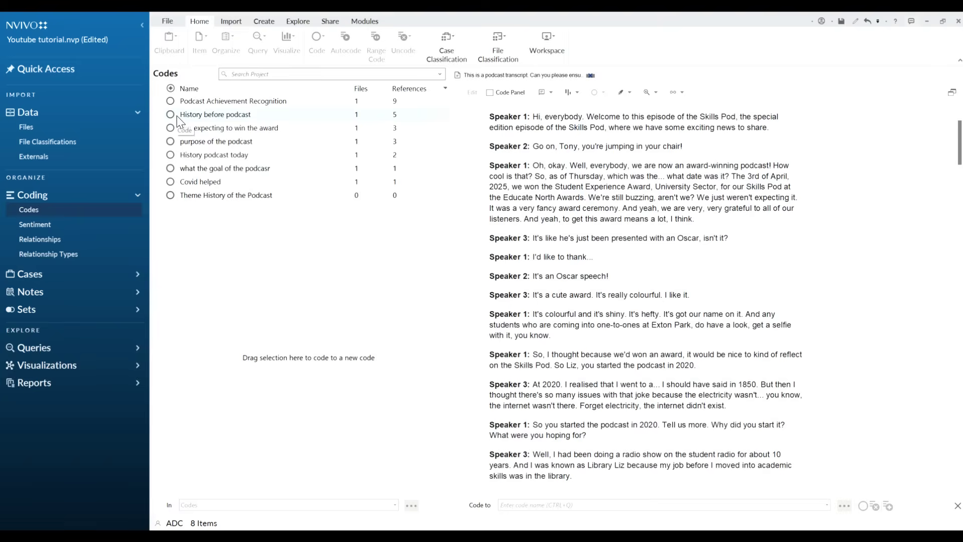
- Nest History before podcast and History podcast today under Theme History of the Podcast, then open Covid helped
{"action": "left_click_drag", "start_coordinate": [176, 115], "coordinate": [177, 202]}
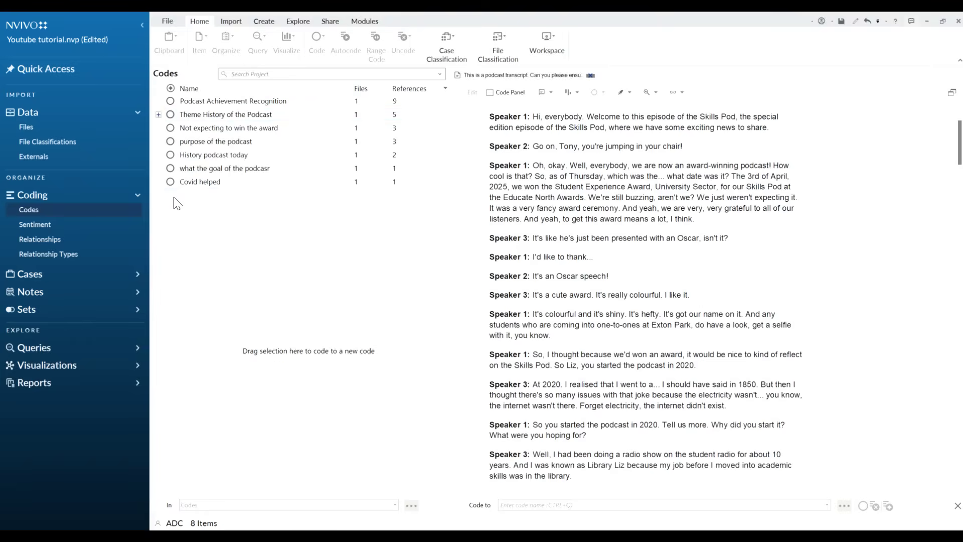
{"action": "left_click", "coordinate": [159, 114]}
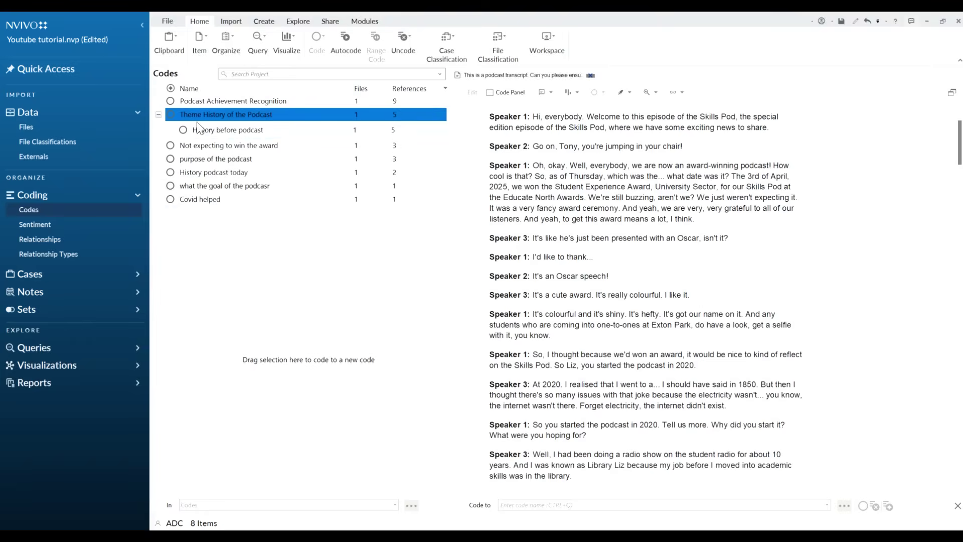
{"action": "left_click", "coordinate": [171, 174]}
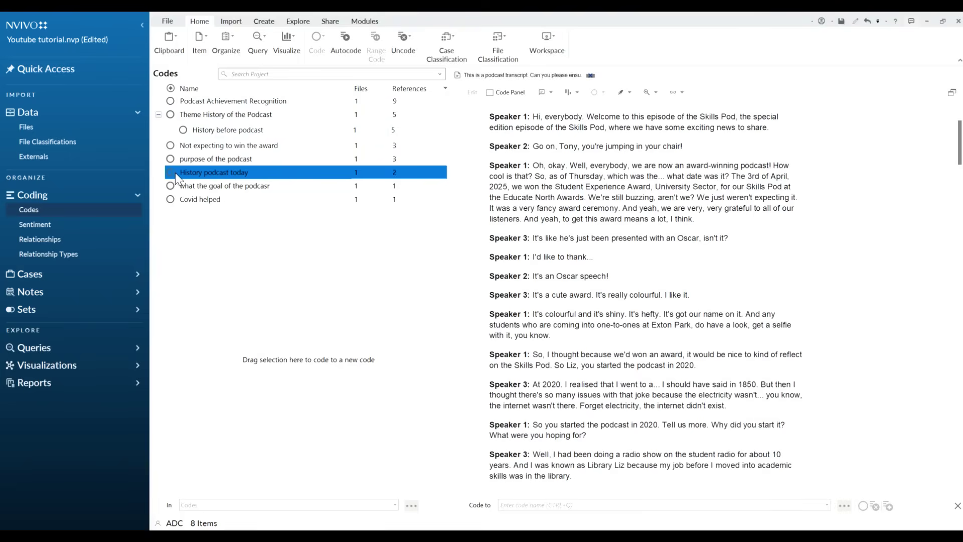
{"action": "left_click_drag", "start_coordinate": [170, 173], "coordinate": [195, 116]}
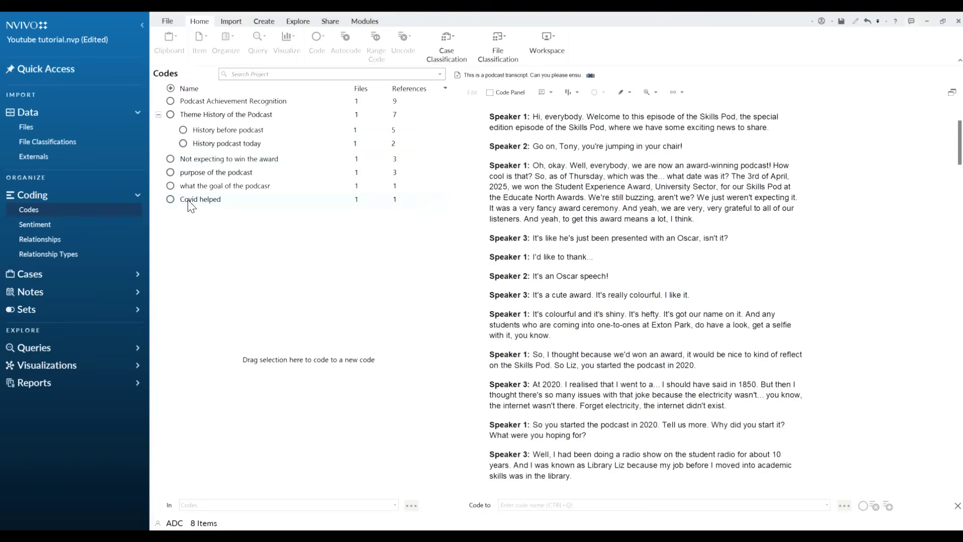
{"action": "left_click", "coordinate": [200, 200]}
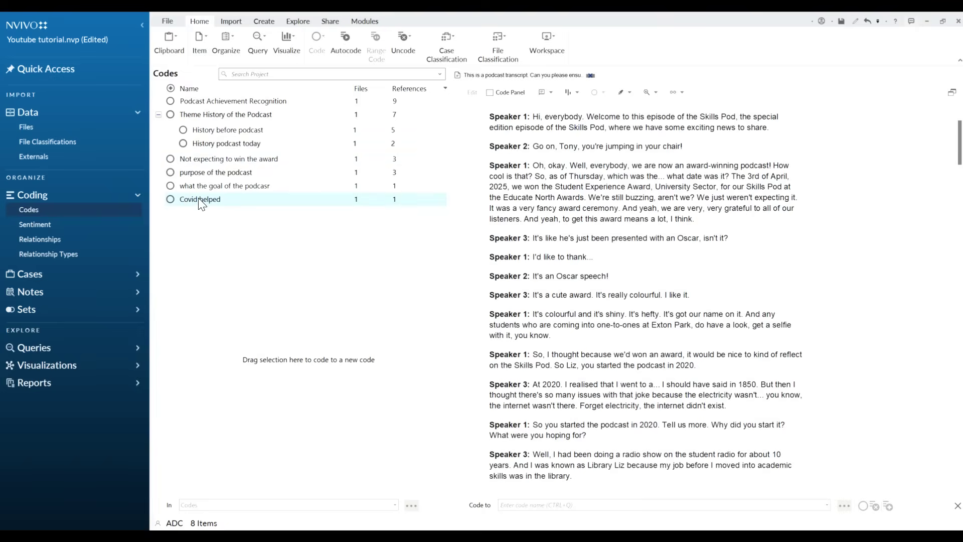
{"action": "double_click", "coordinate": [200, 200]}
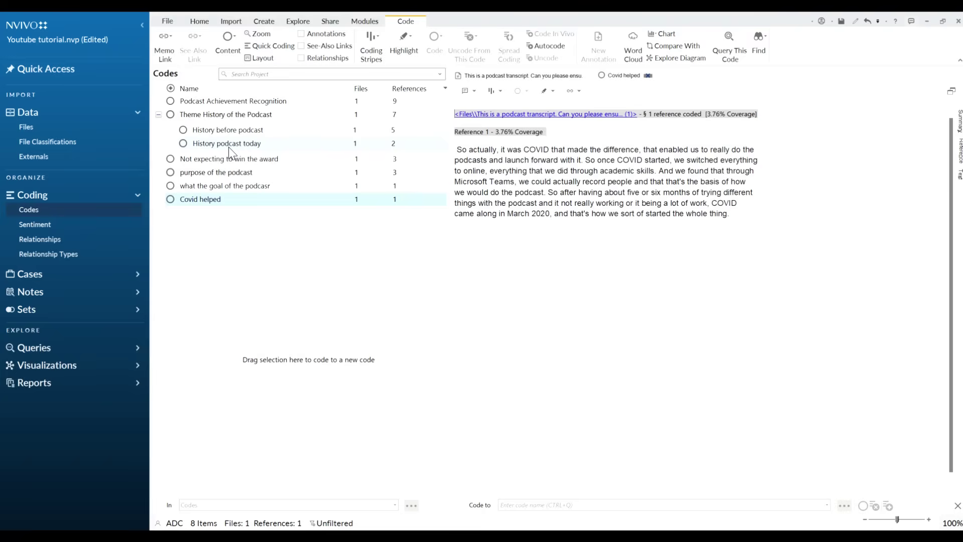
- Cut the Covid helped code and select History podcast today as its destination
{"action": "right_click", "coordinate": [194, 206]}
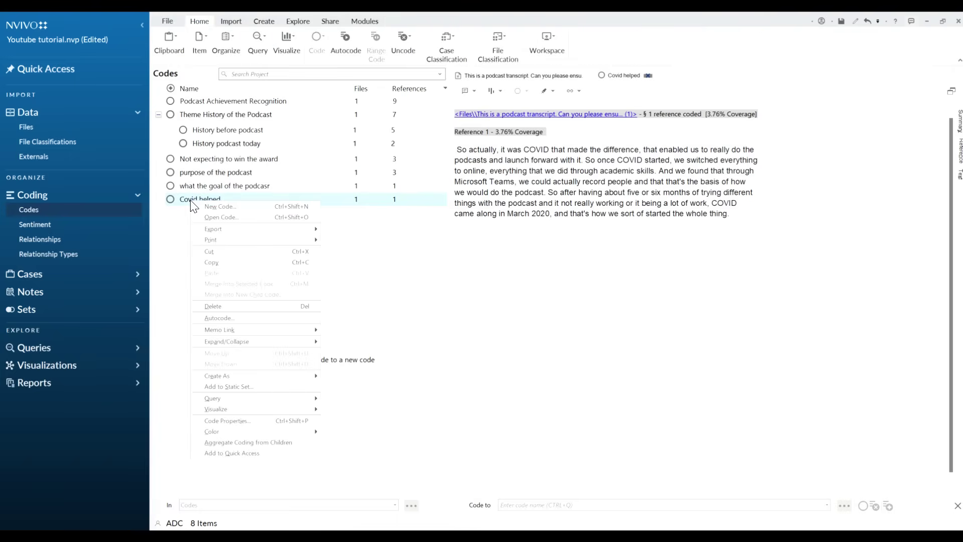
{"action": "left_click", "coordinate": [235, 251]}
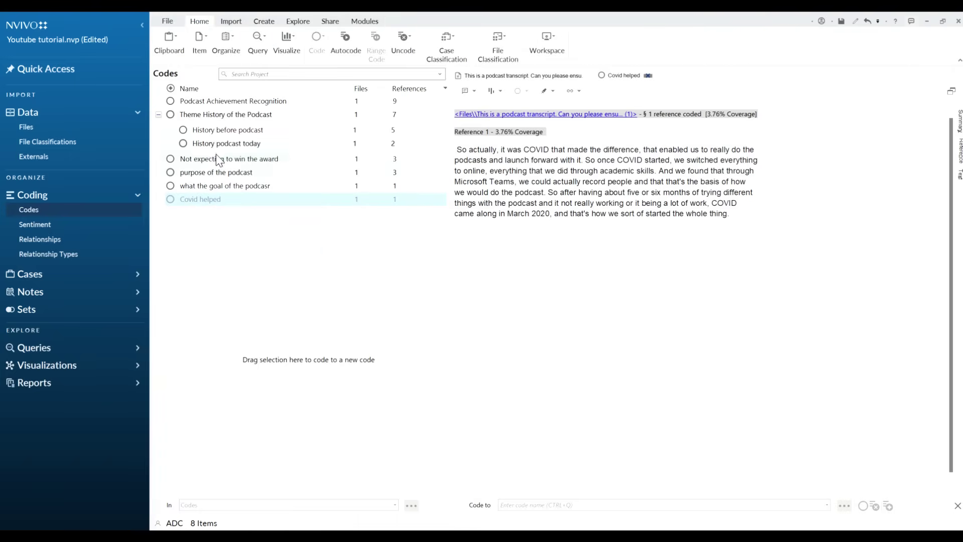
{"action": "left_click", "coordinate": [211, 145]}
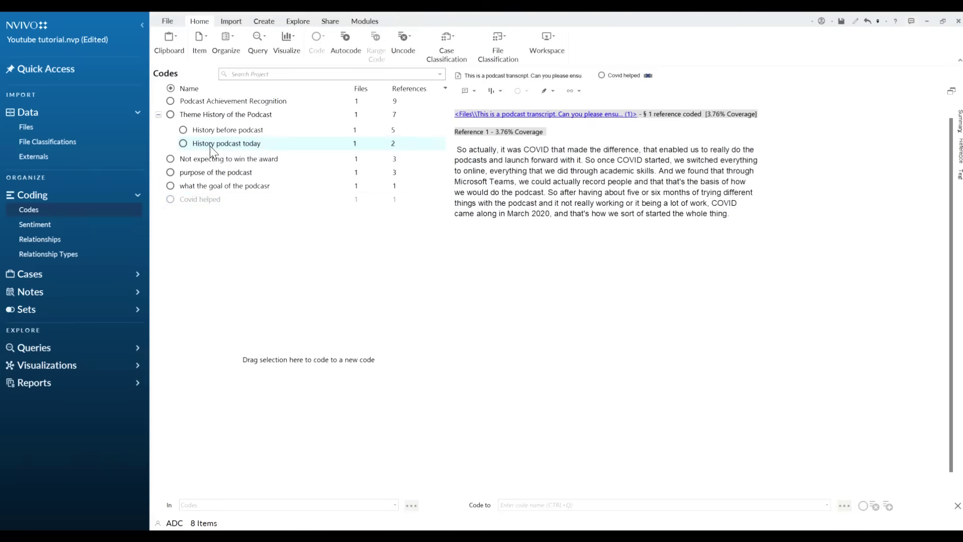
- Merge it into a new aggregating child code named 'Covid helped form the podcast today'
{"action": "right_click", "coordinate": [209, 146]}
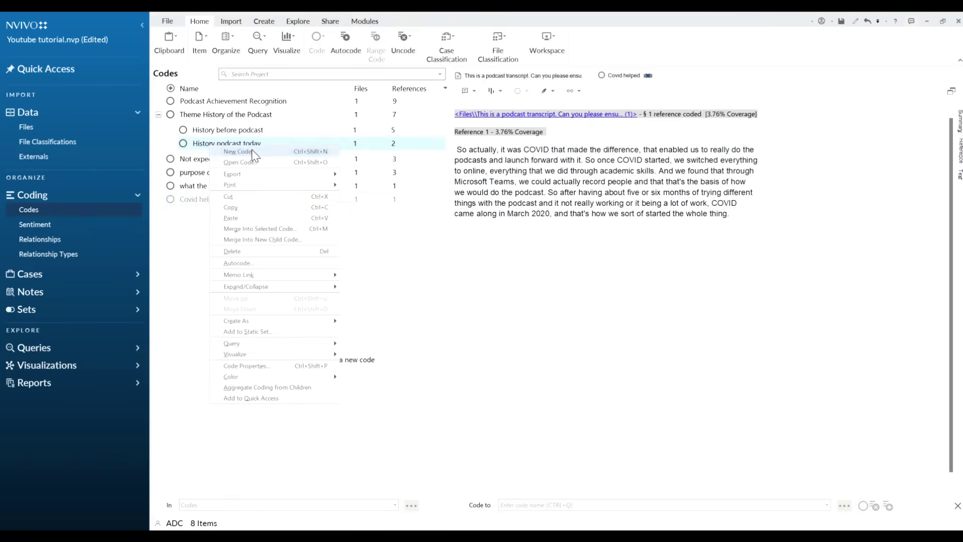
{"action": "mouse_move", "coordinate": [266, 182]}
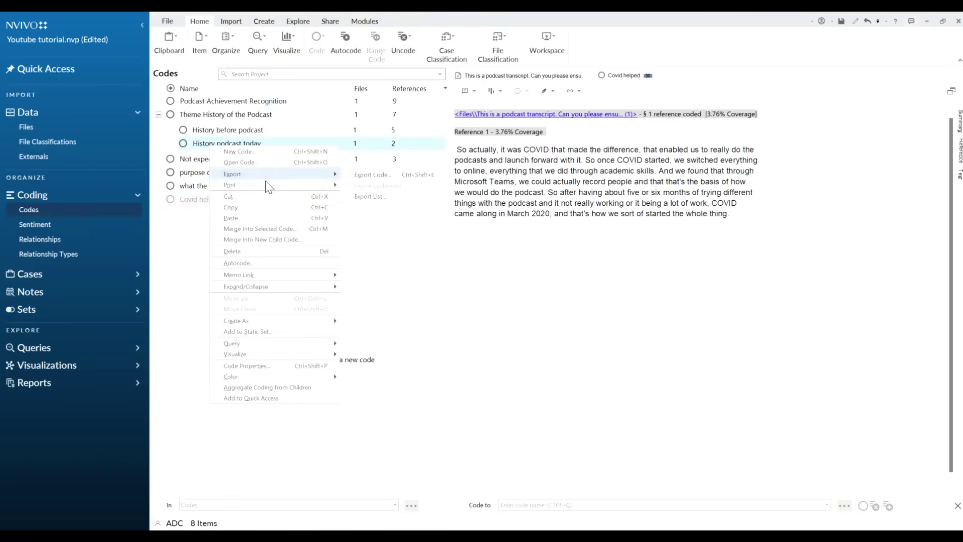
{"action": "left_click", "coordinate": [284, 242]}
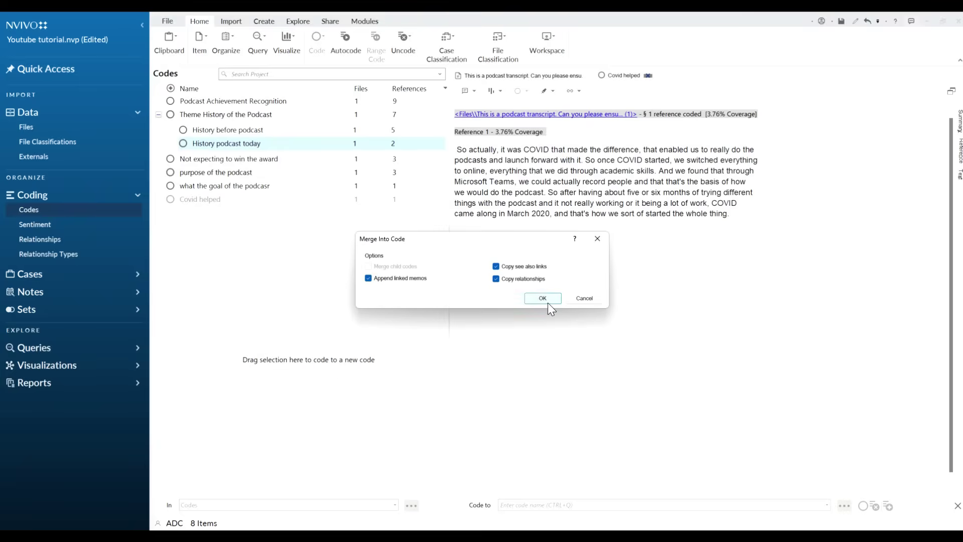
{"action": "left_click", "coordinate": [548, 303]}
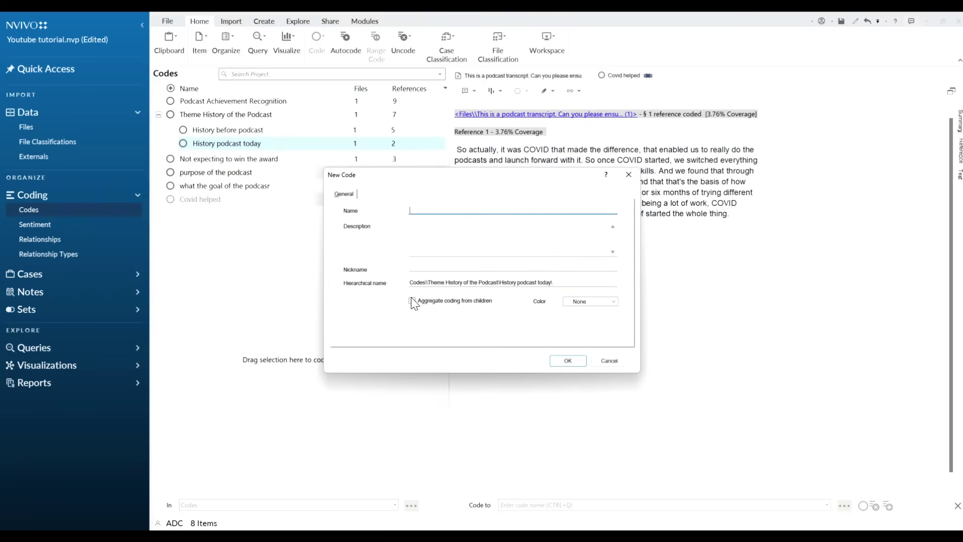
{"action": "left_click", "coordinate": [413, 301]}
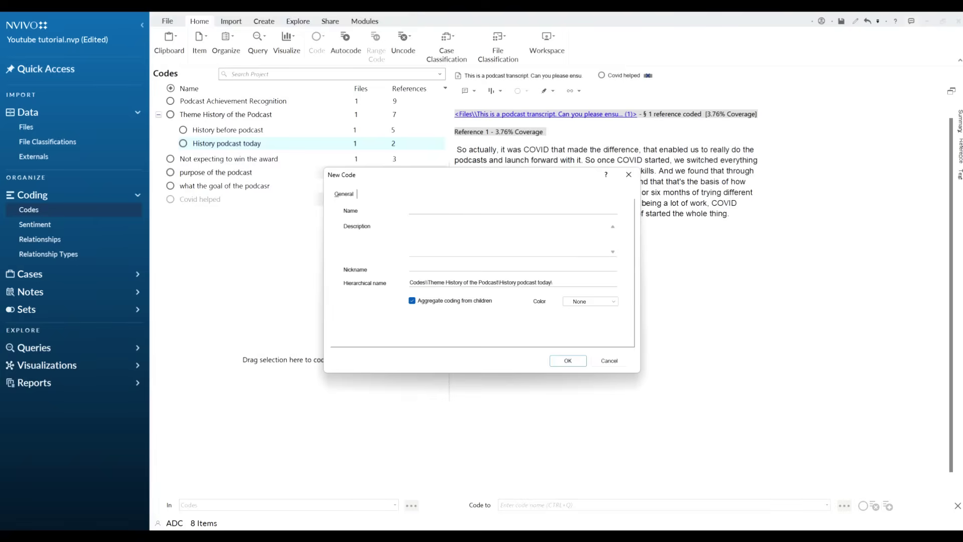
{"action": "left_click", "coordinate": [512, 210]}
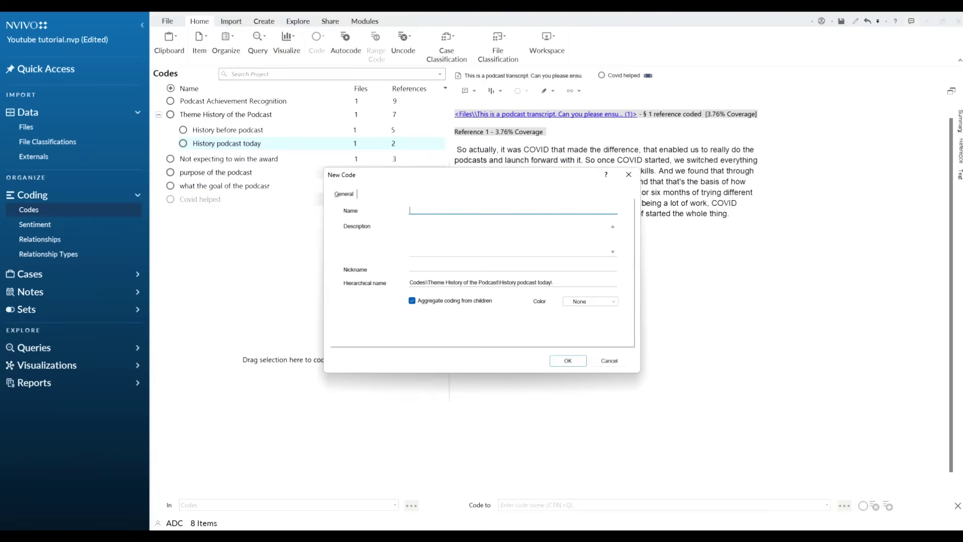
{"action": "type", "text": "Covid helped form the podcast to"}
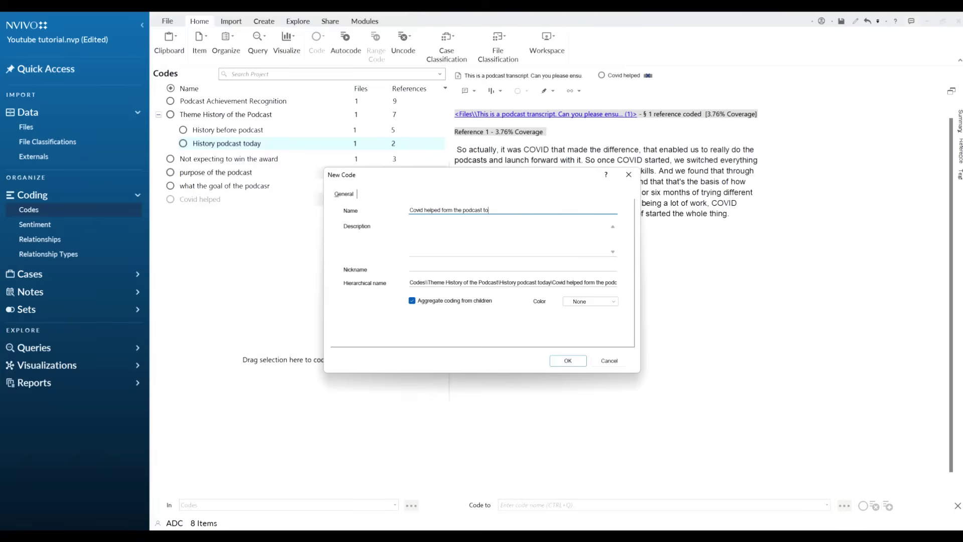
{"action": "type", "text": "day"}
{"action": "left_click", "coordinate": [567, 360]}
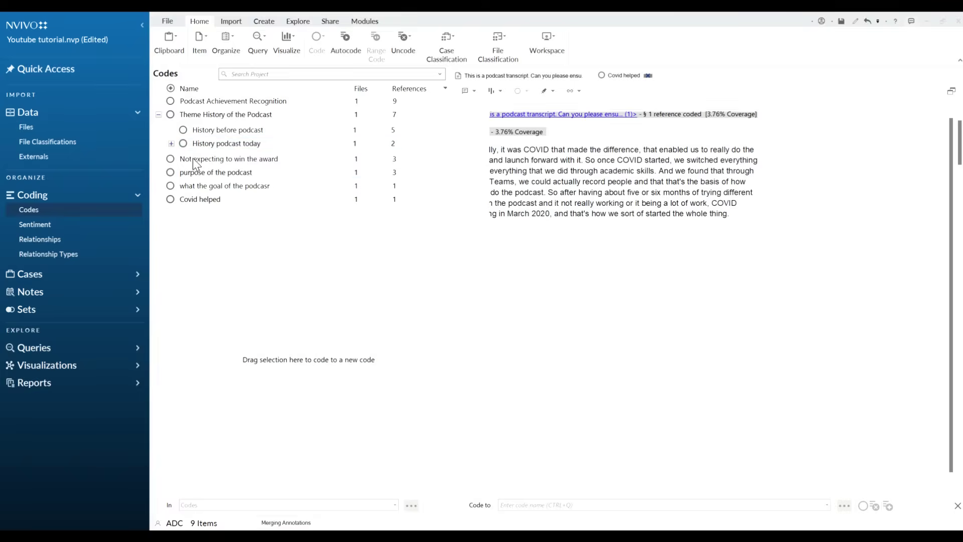
{"action": "left_click", "coordinate": [171, 144]}
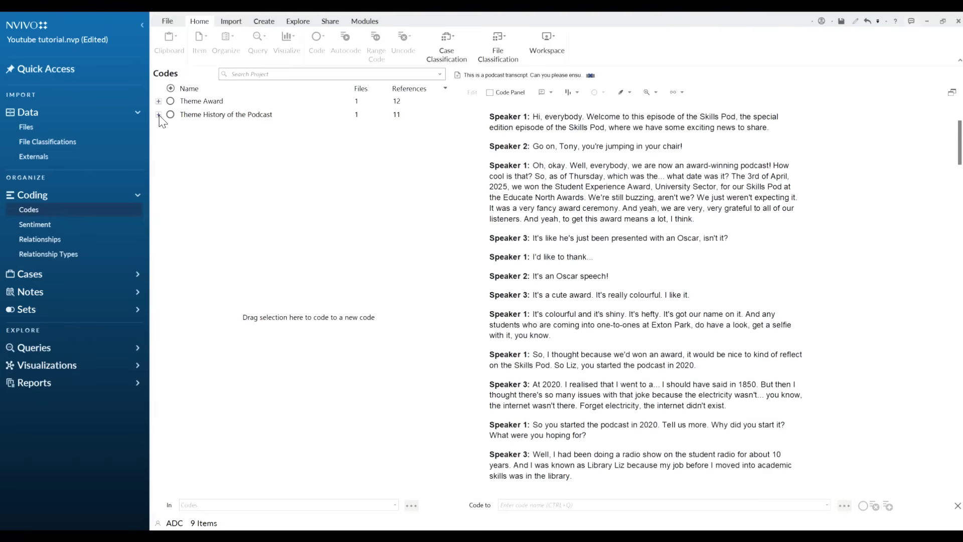
- Expand Theme History of the Podcast and History podcast today to show their child codes
{"action": "left_click", "coordinate": [159, 115]}
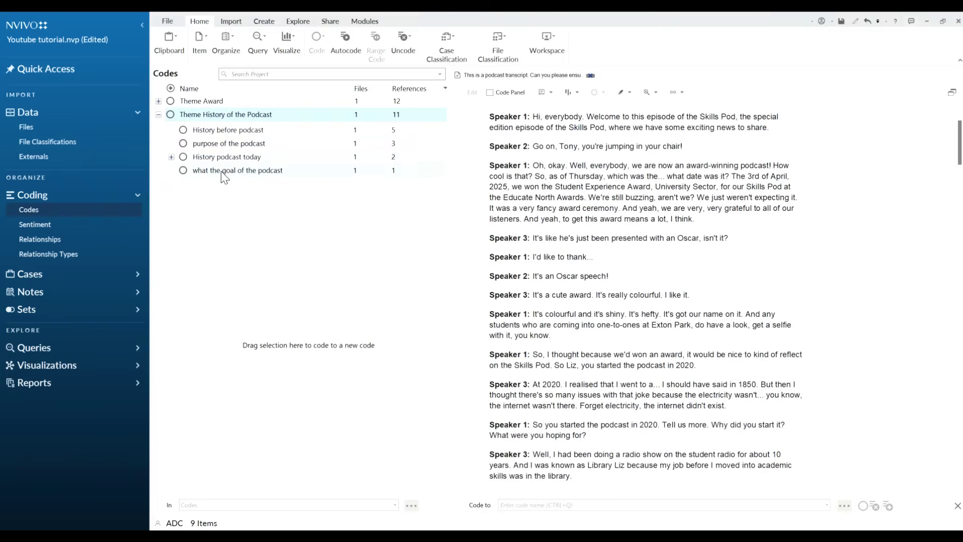
{"action": "left_click", "coordinate": [171, 157]}
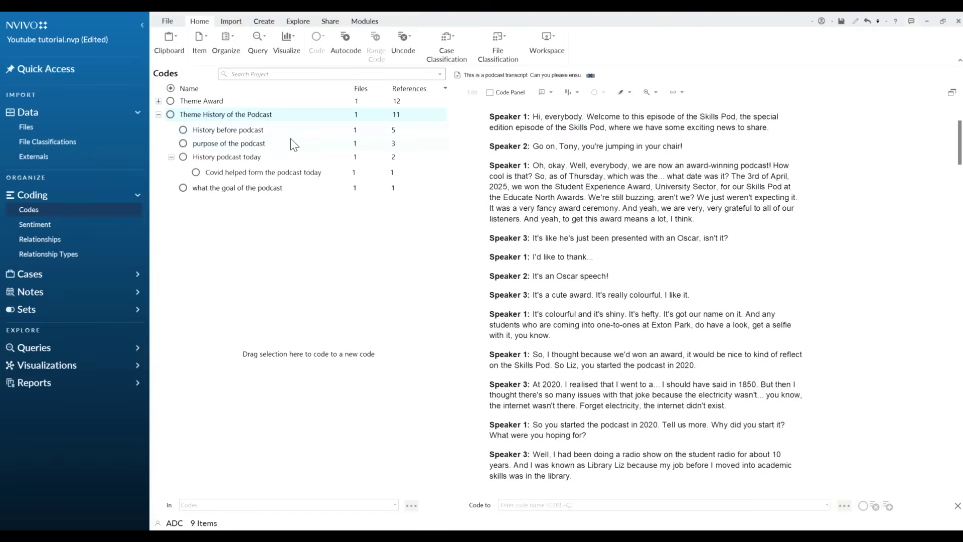
- Open History before podcast's references and copy the Reference 3 passage about radio show training
{"action": "left_click", "coordinate": [264, 130]}
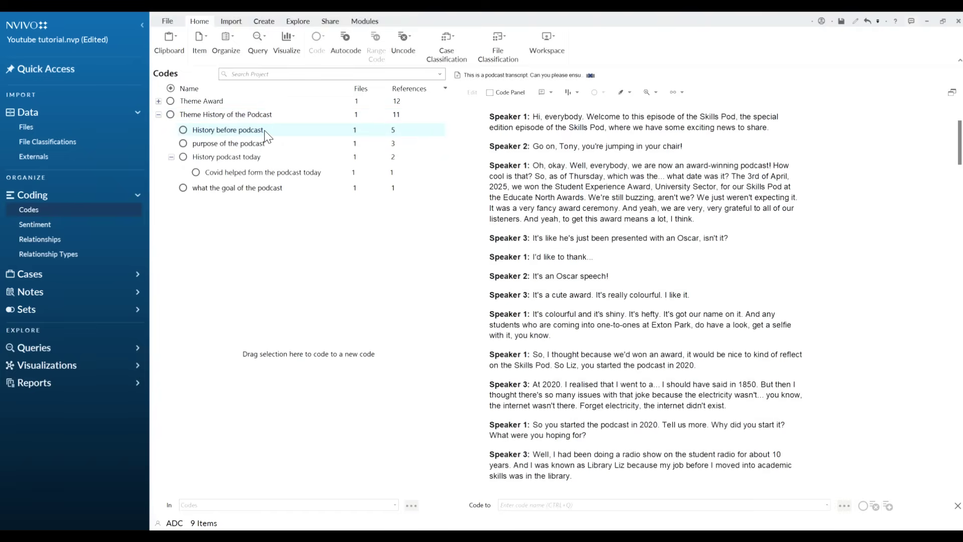
{"action": "double_click", "coordinate": [265, 131]}
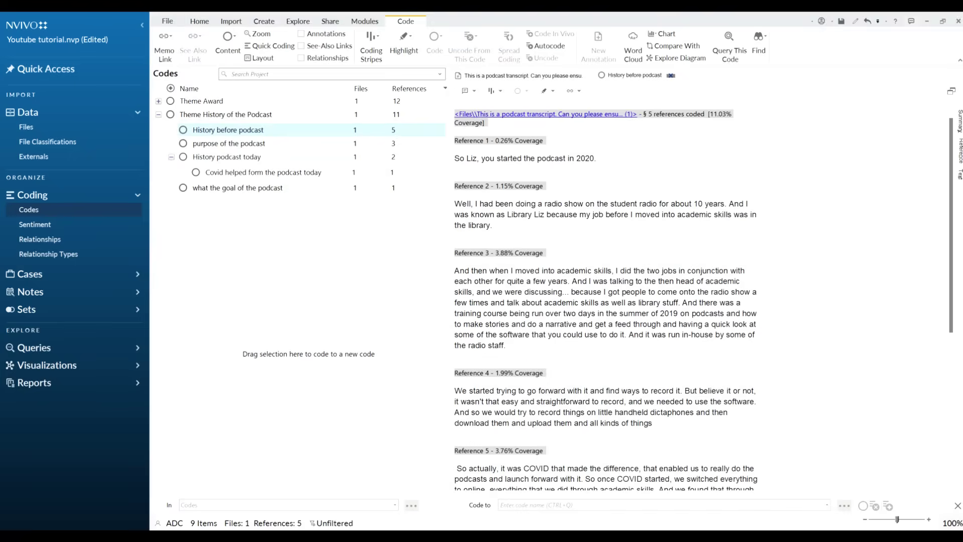
{"action": "scroll", "coordinate": [703, 300], "scroll_direction": "down", "scroll_amount": 1}
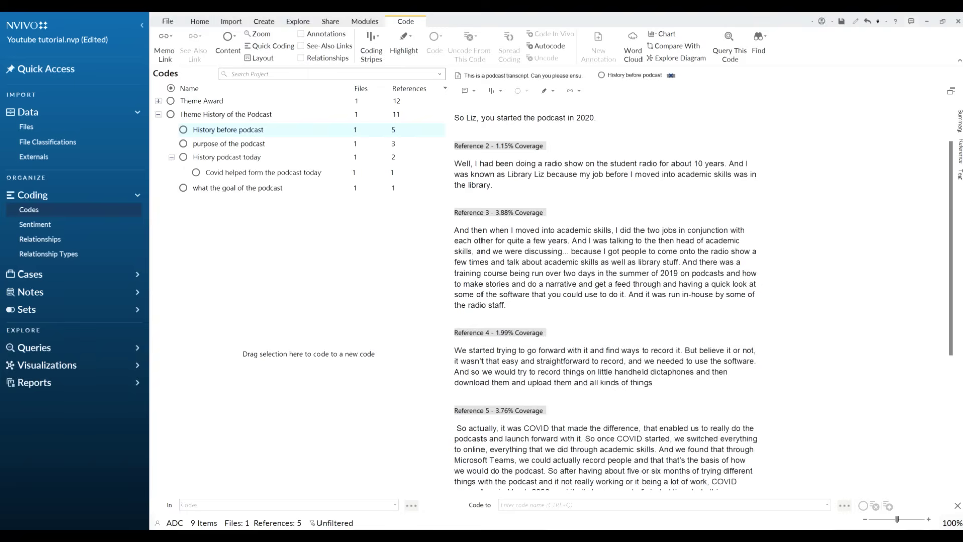
{"action": "left_click_drag", "start_coordinate": [506, 308], "coordinate": [577, 252]}
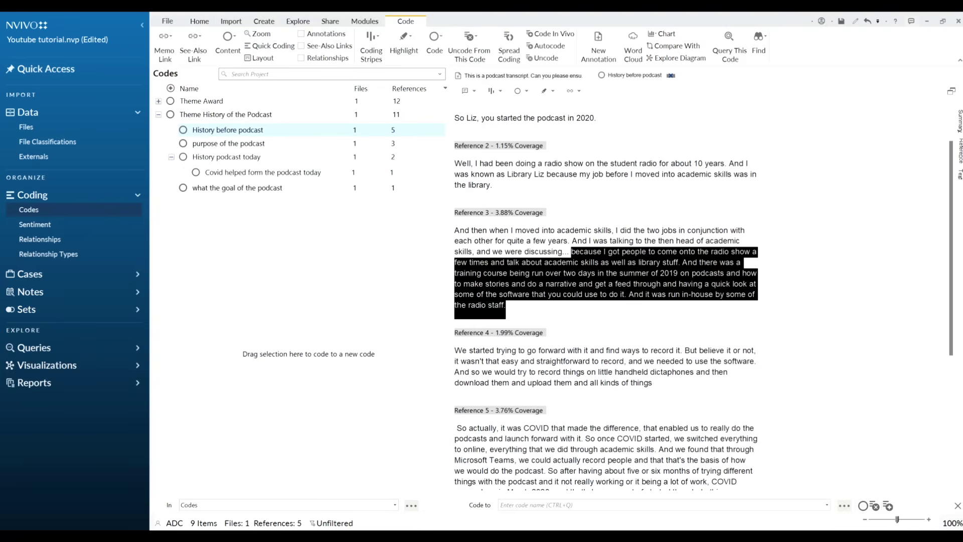
{"action": "right_click", "coordinate": [605, 269]}
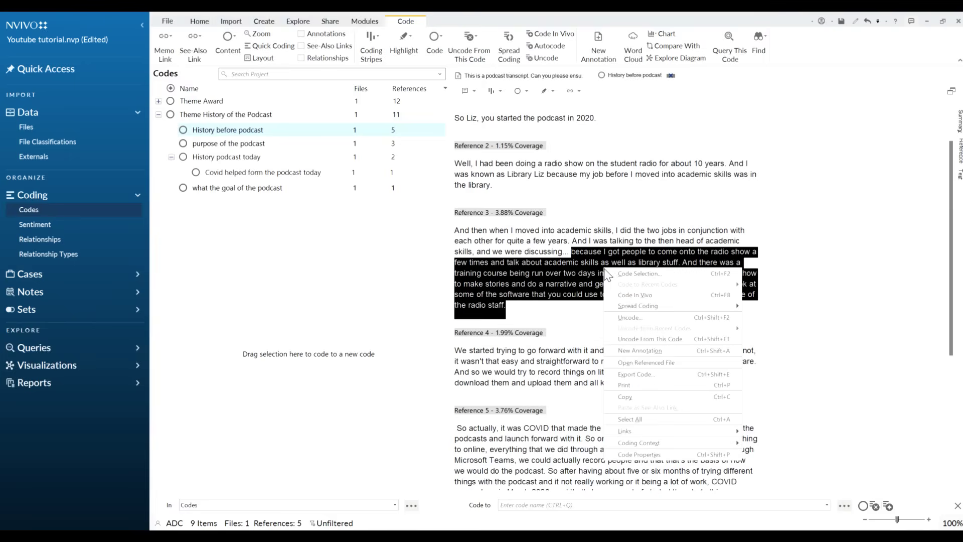
{"action": "left_click", "coordinate": [645, 397]}
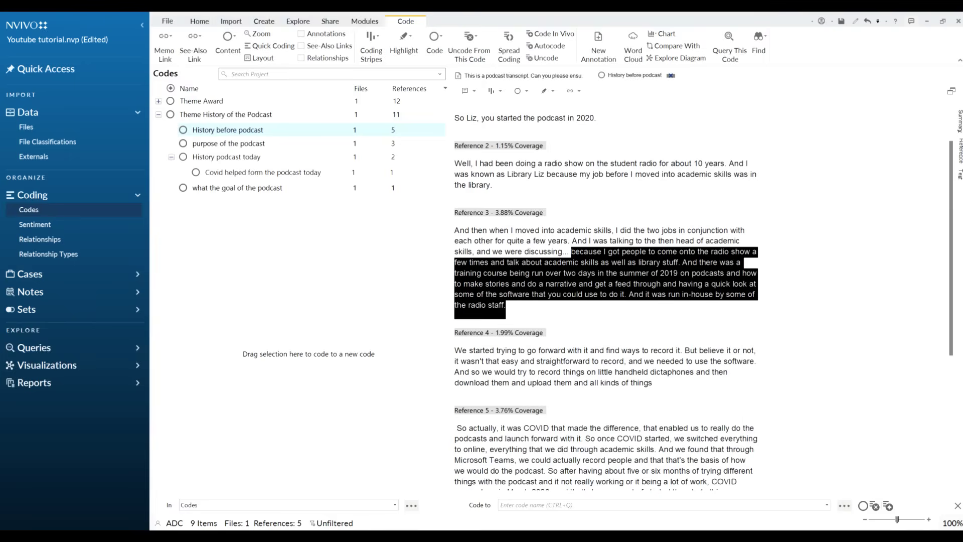